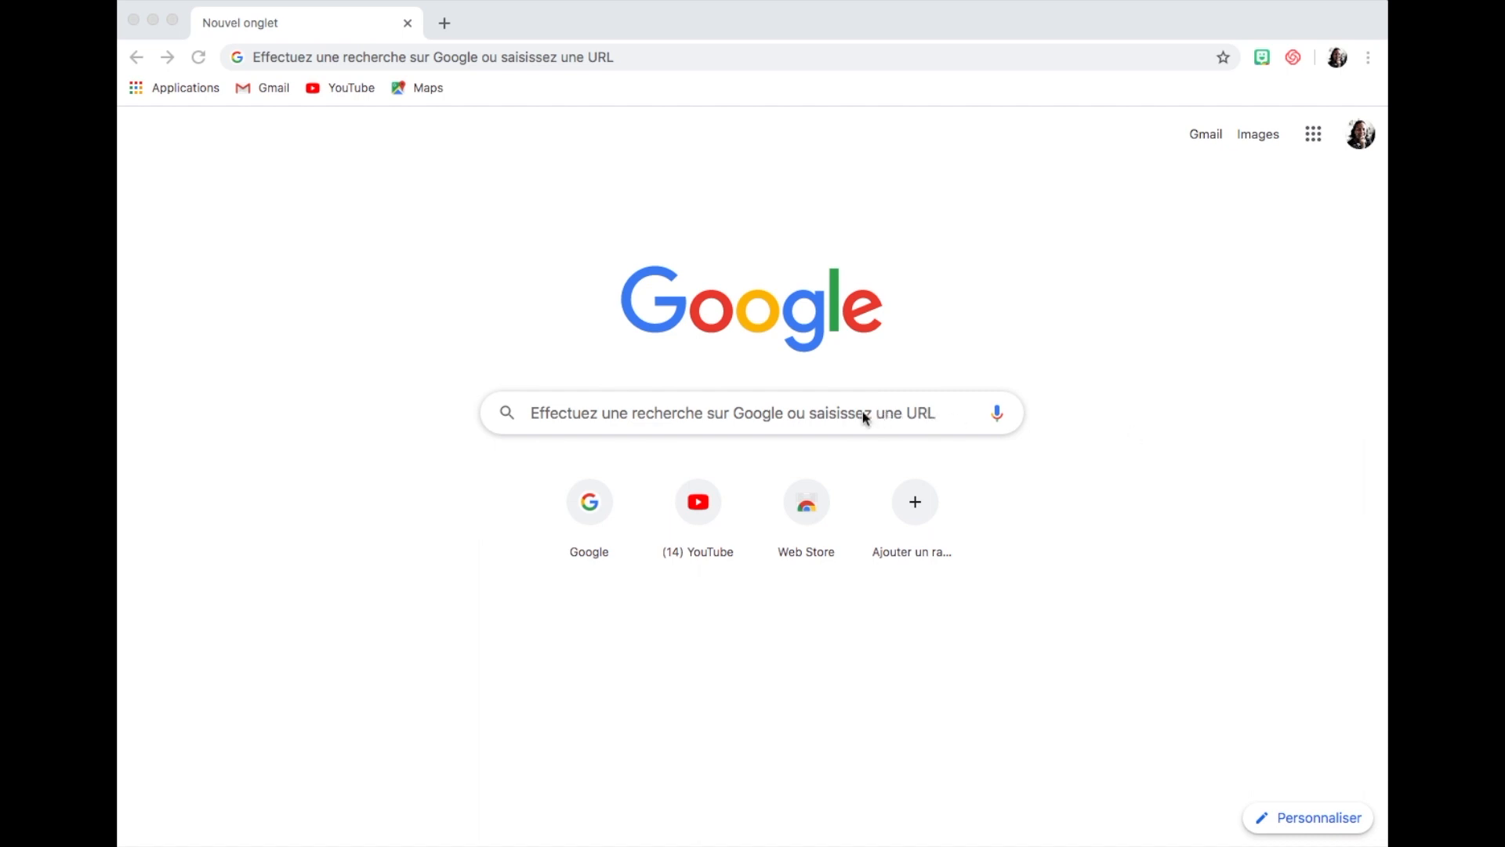
# - Search Google for autodraw, open the AutoDraw drawing page and widen its canvas slightly
pyautogui.click(723, 414)
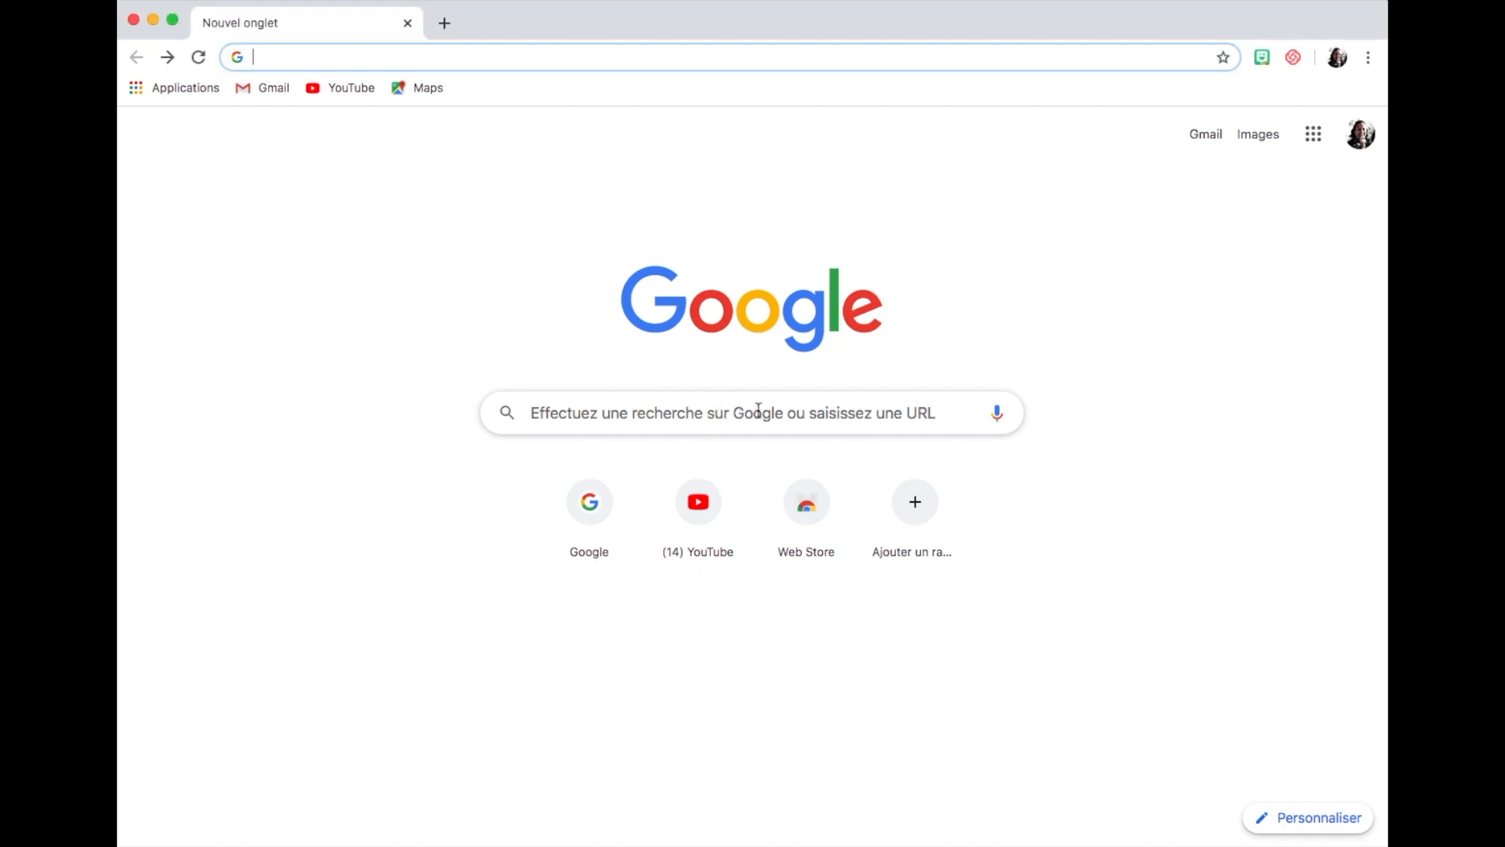
pyautogui.click(758, 409)
pyautogui.write('a')
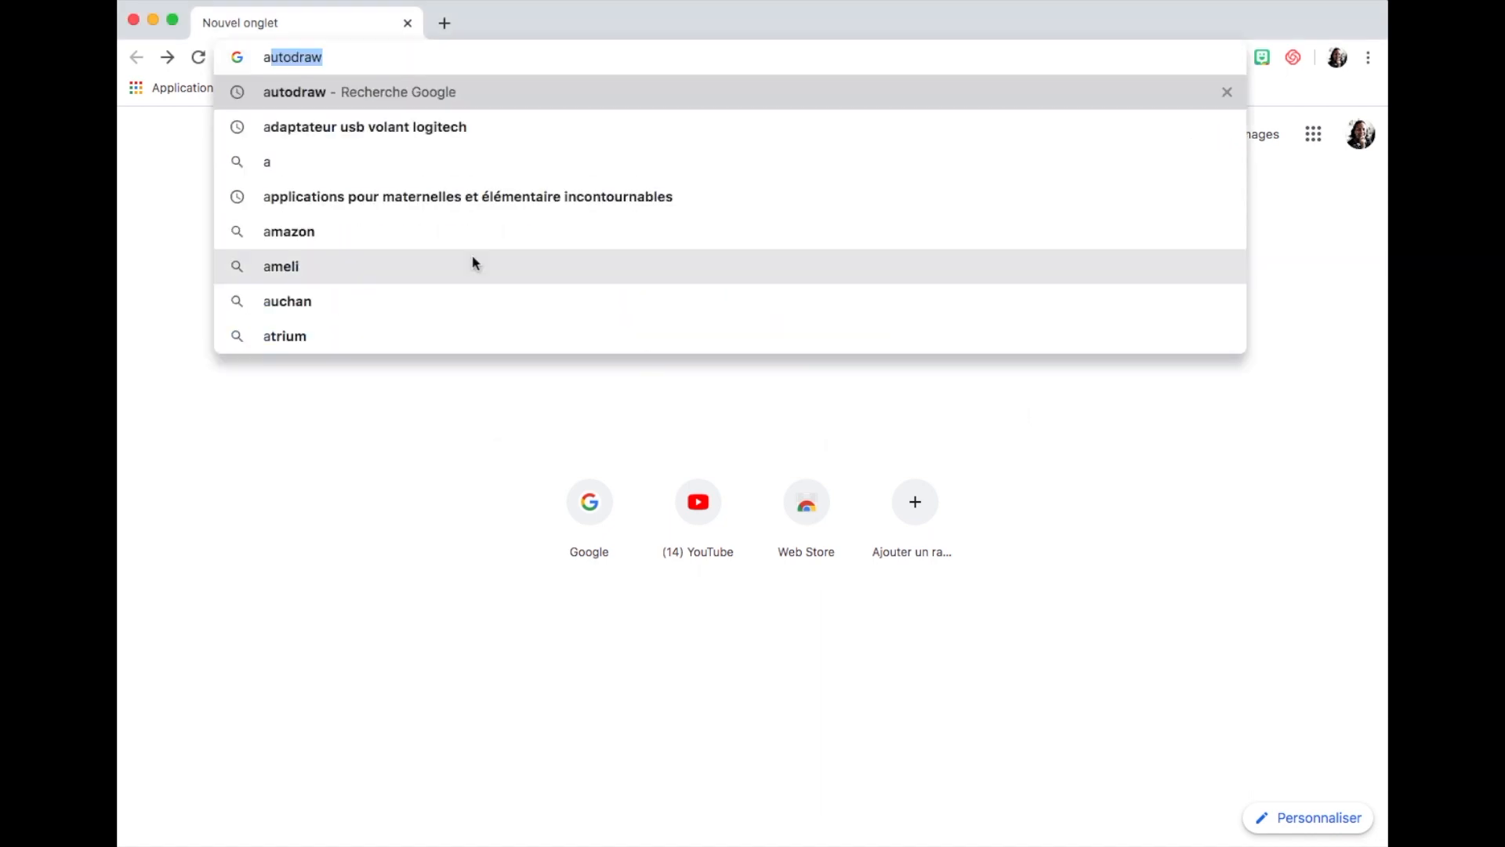
pyautogui.click(288, 95)
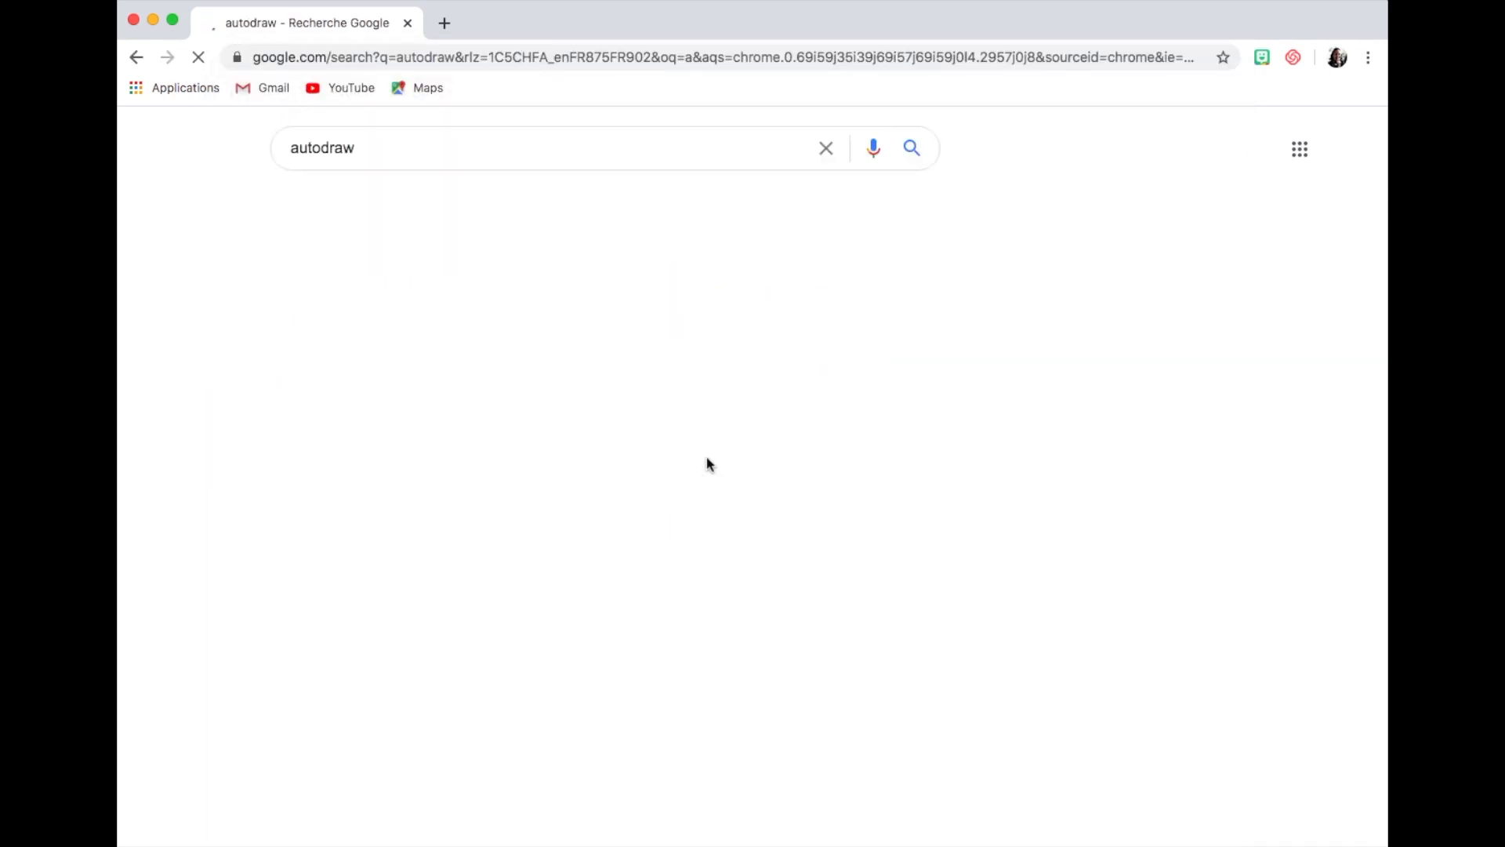
pyautogui.click(327, 317)
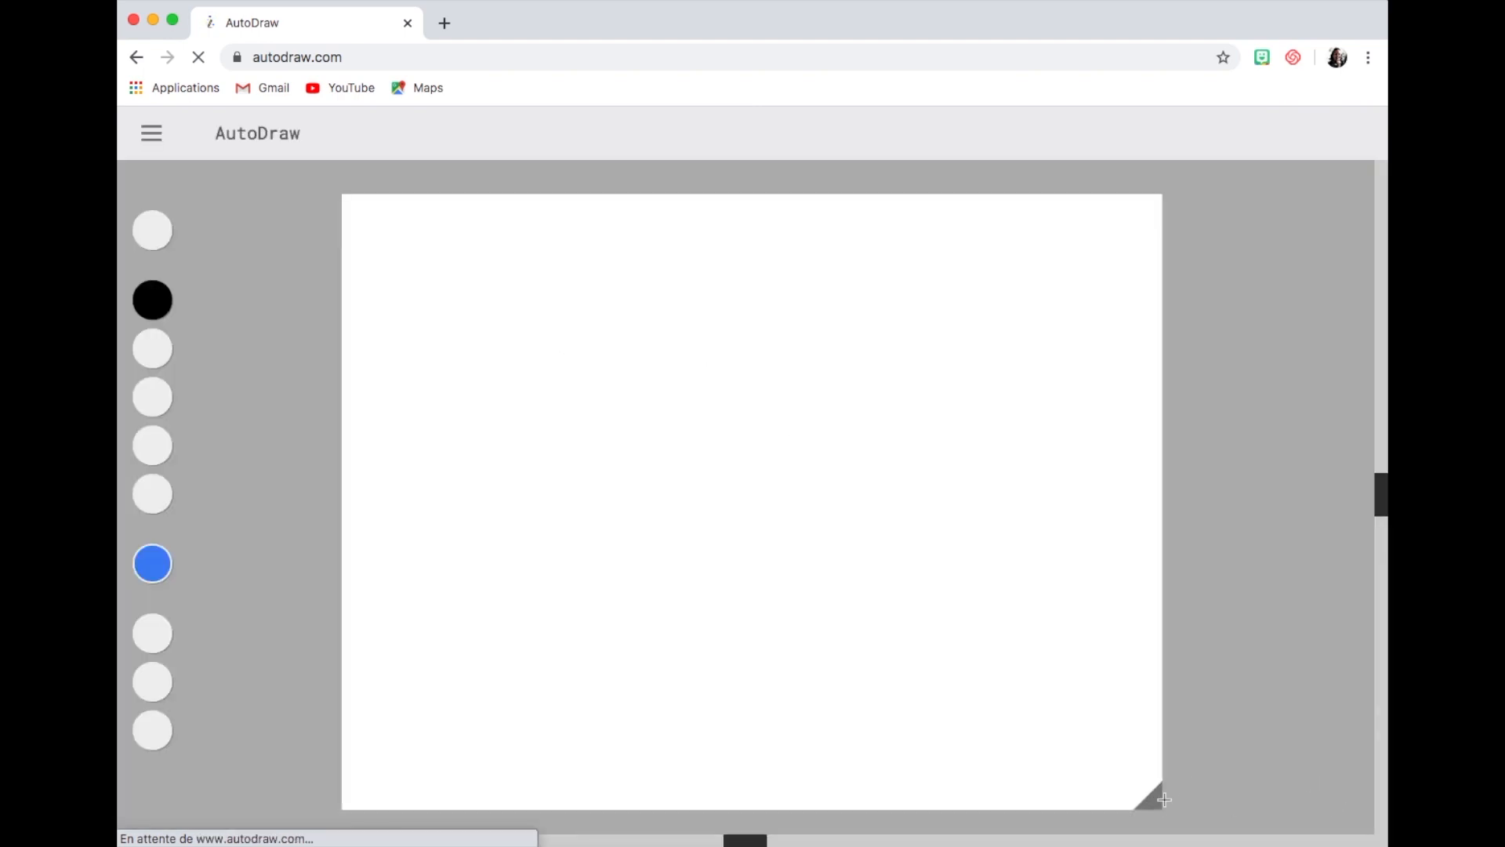
pyautogui.moveTo(1164, 799)
pyautogui.mouseDown()
pyautogui.moveTo(1273, 800)
pyautogui.moveTo(1139, 790)
pyautogui.moveTo(1179, 790)
pyautogui.mouseUp()
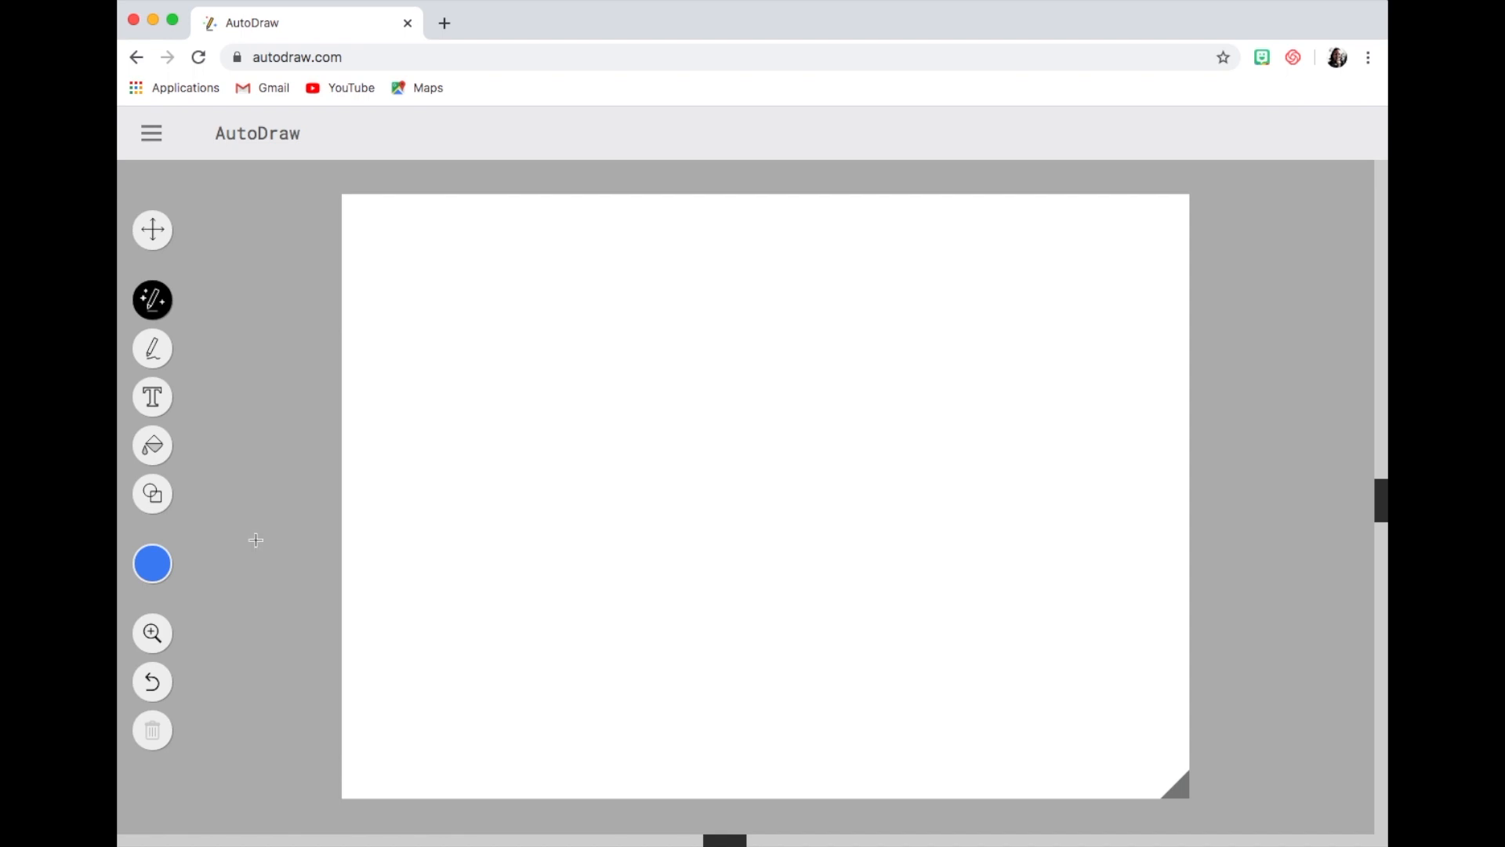
# - Draw a thin blue wavy line freehand near the canvas's upper edge and a much thicker one beside it
pyautogui.click(154, 354)
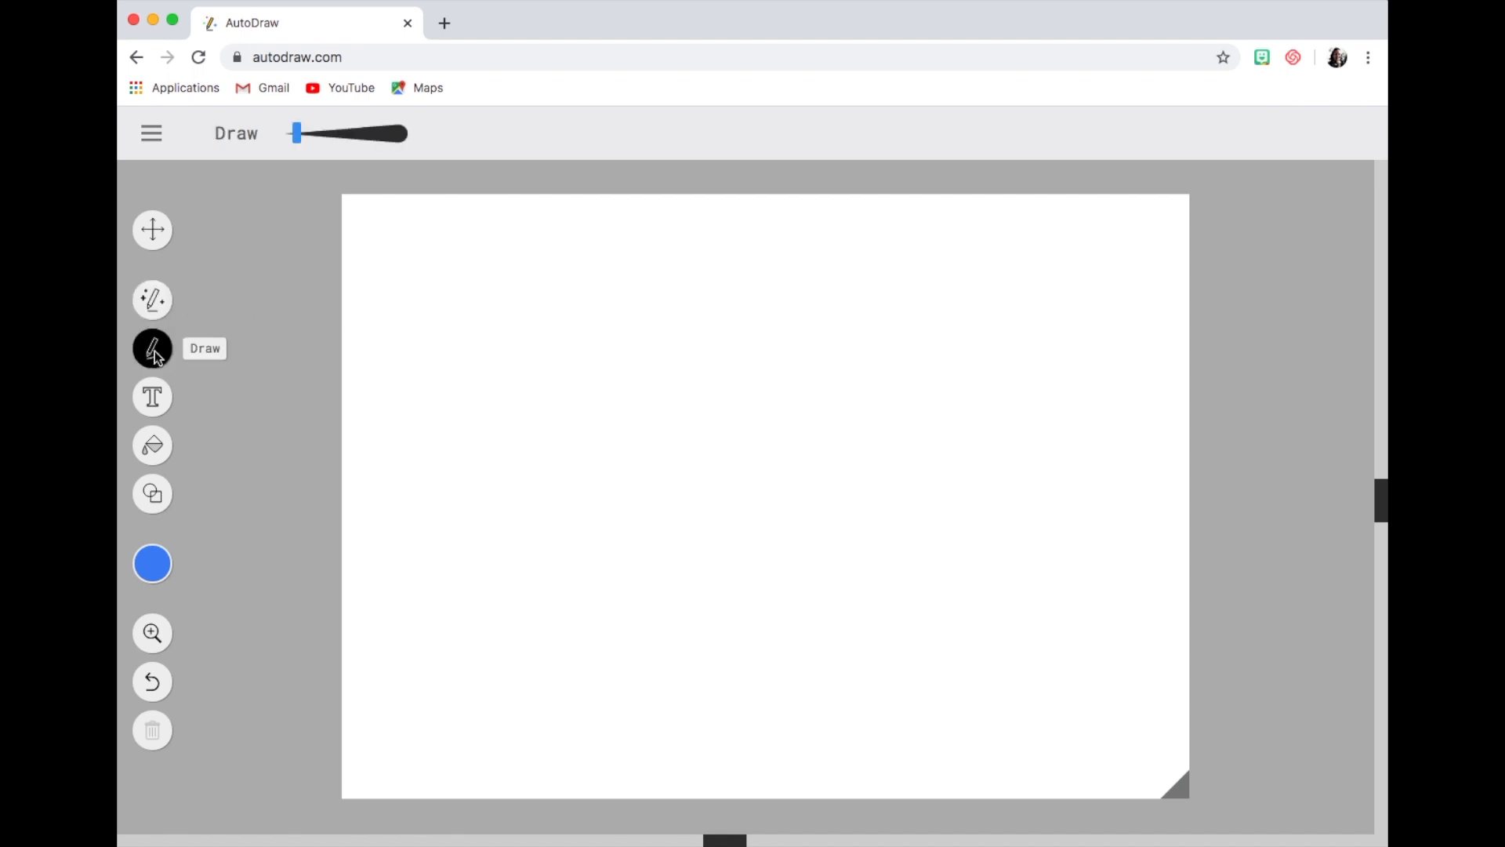
pyautogui.moveTo(444, 302)
pyautogui.mouseDown()
pyautogui.moveTo(486, 303)
pyautogui.moveTo(521, 327)
pyautogui.moveTo(576, 292)
pyautogui.mouseUp()
pyautogui.moveTo(296, 134); pyautogui.dragTo(333, 133)
pyautogui.moveTo(682, 301)
pyautogui.mouseDown()
pyautogui.moveTo(732, 289)
pyautogui.moveTo(747, 304)
pyautogui.moveTo(831, 278)
pyautogui.moveTo(863, 304)
pyautogui.moveTo(914, 292)
pyautogui.mouseUp()
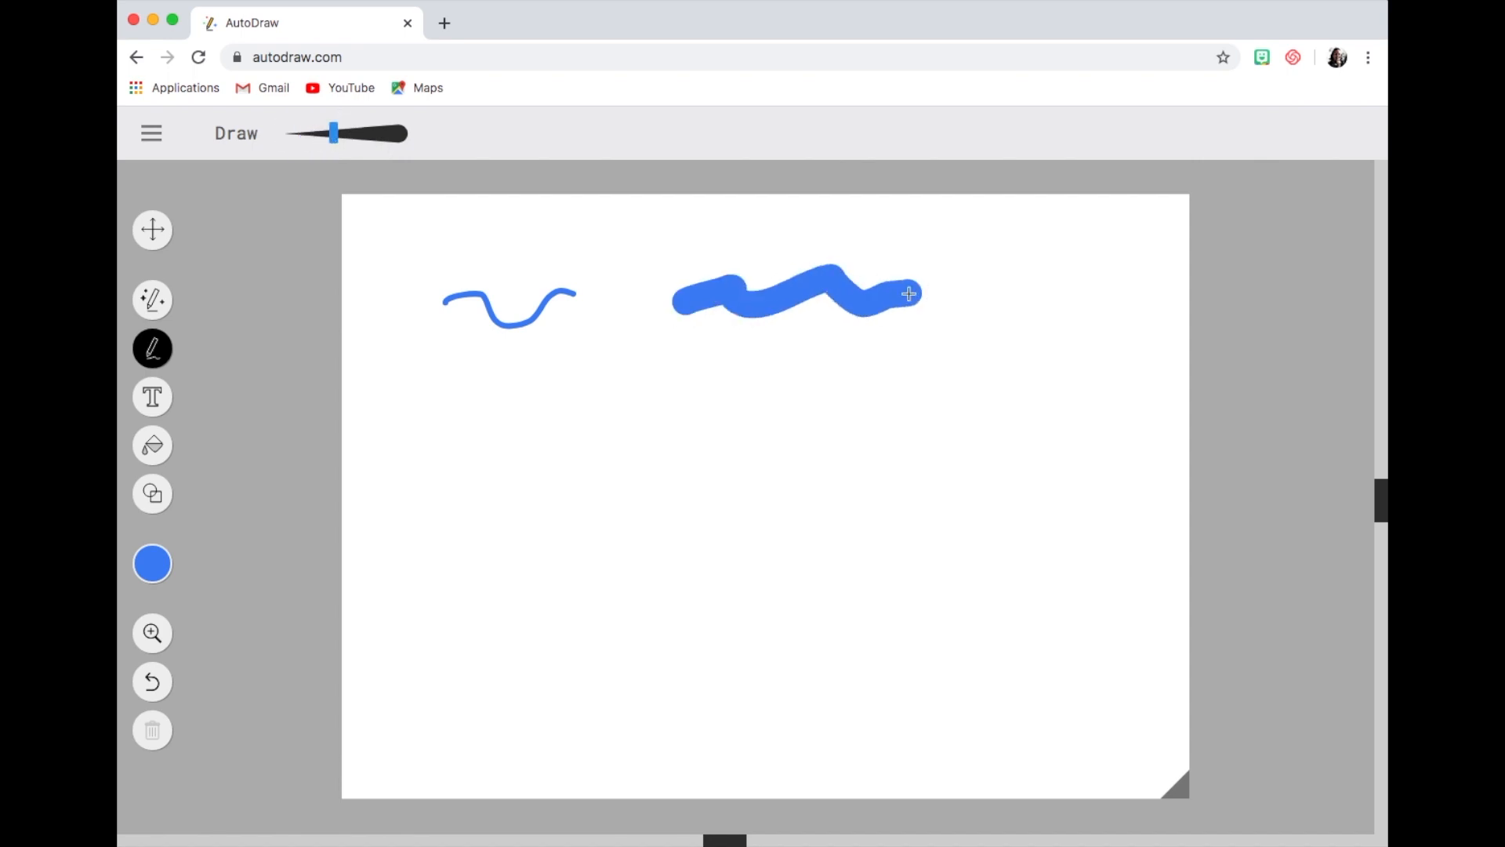
# - Add the text "Texte" beside the thick wavy line
pyautogui.click(147, 402)
pyautogui.click(962, 288)
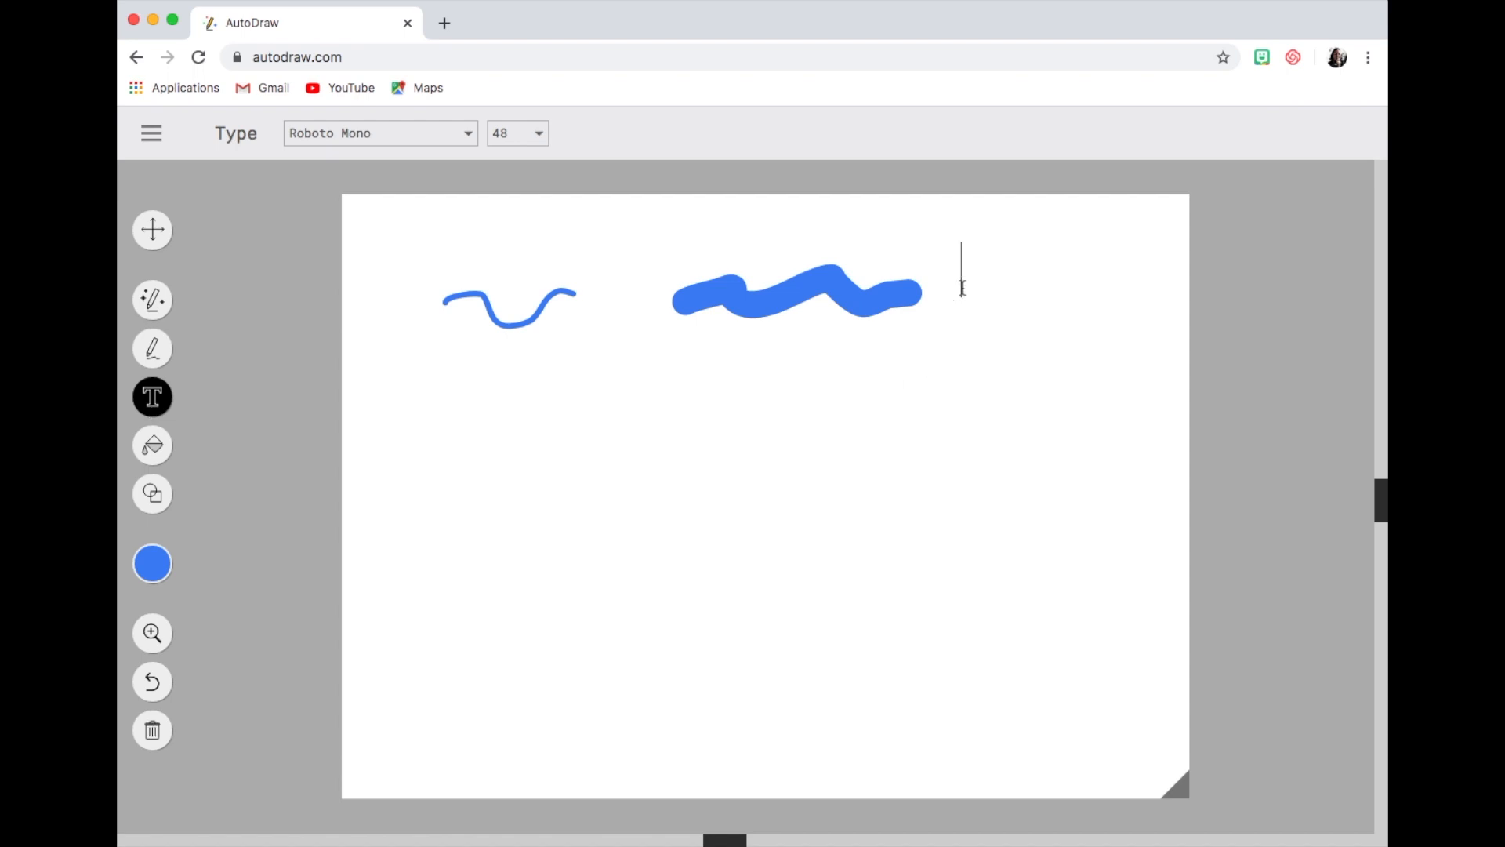
pyautogui.write('Texte')
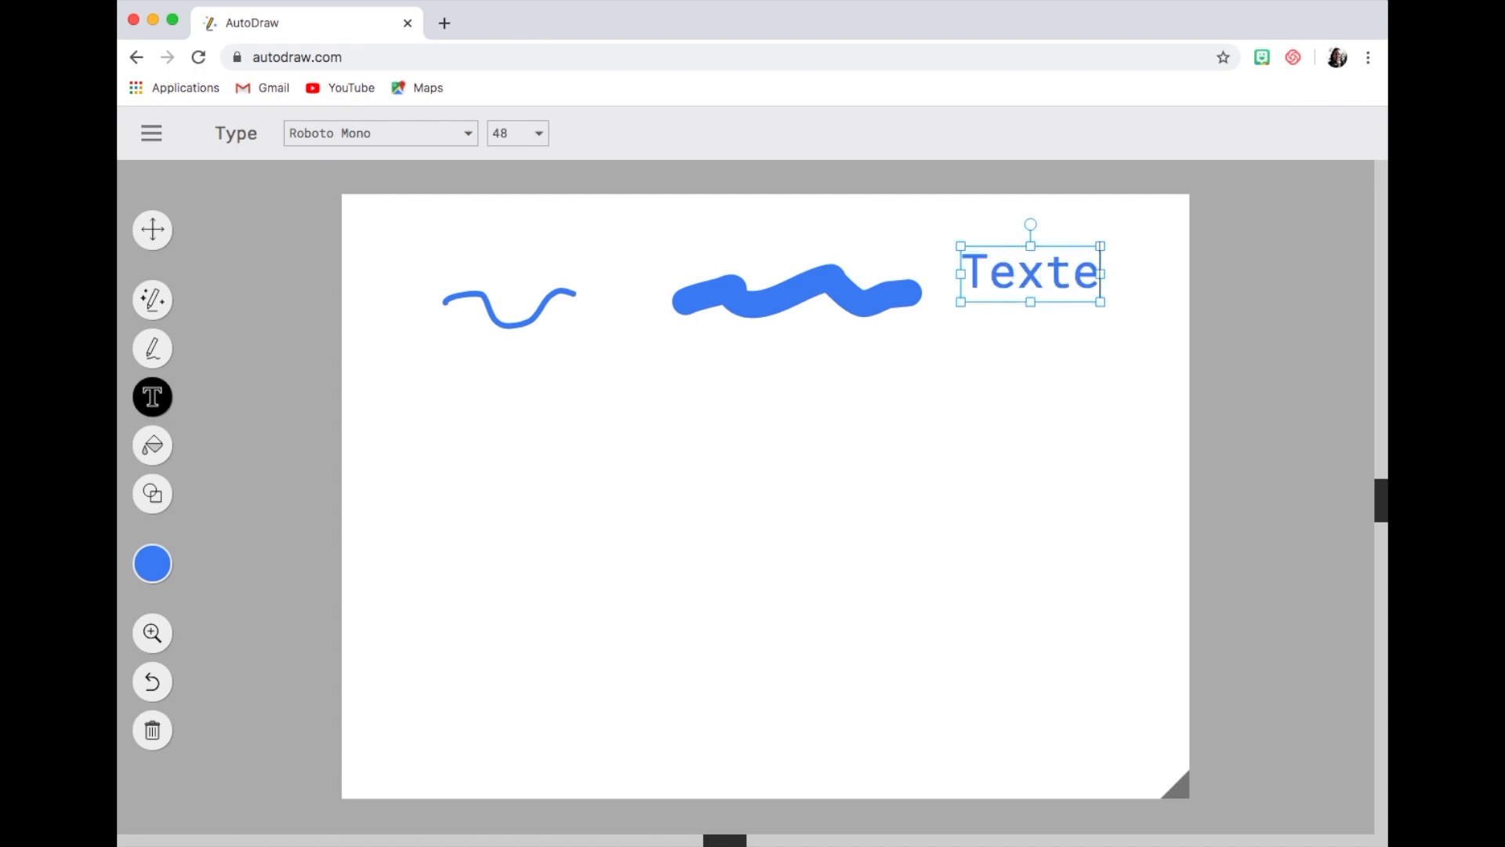
# - Draw a circle, a wide rectangle and a triangle in a row below the wavy lines and the text
pyautogui.click(152, 493)
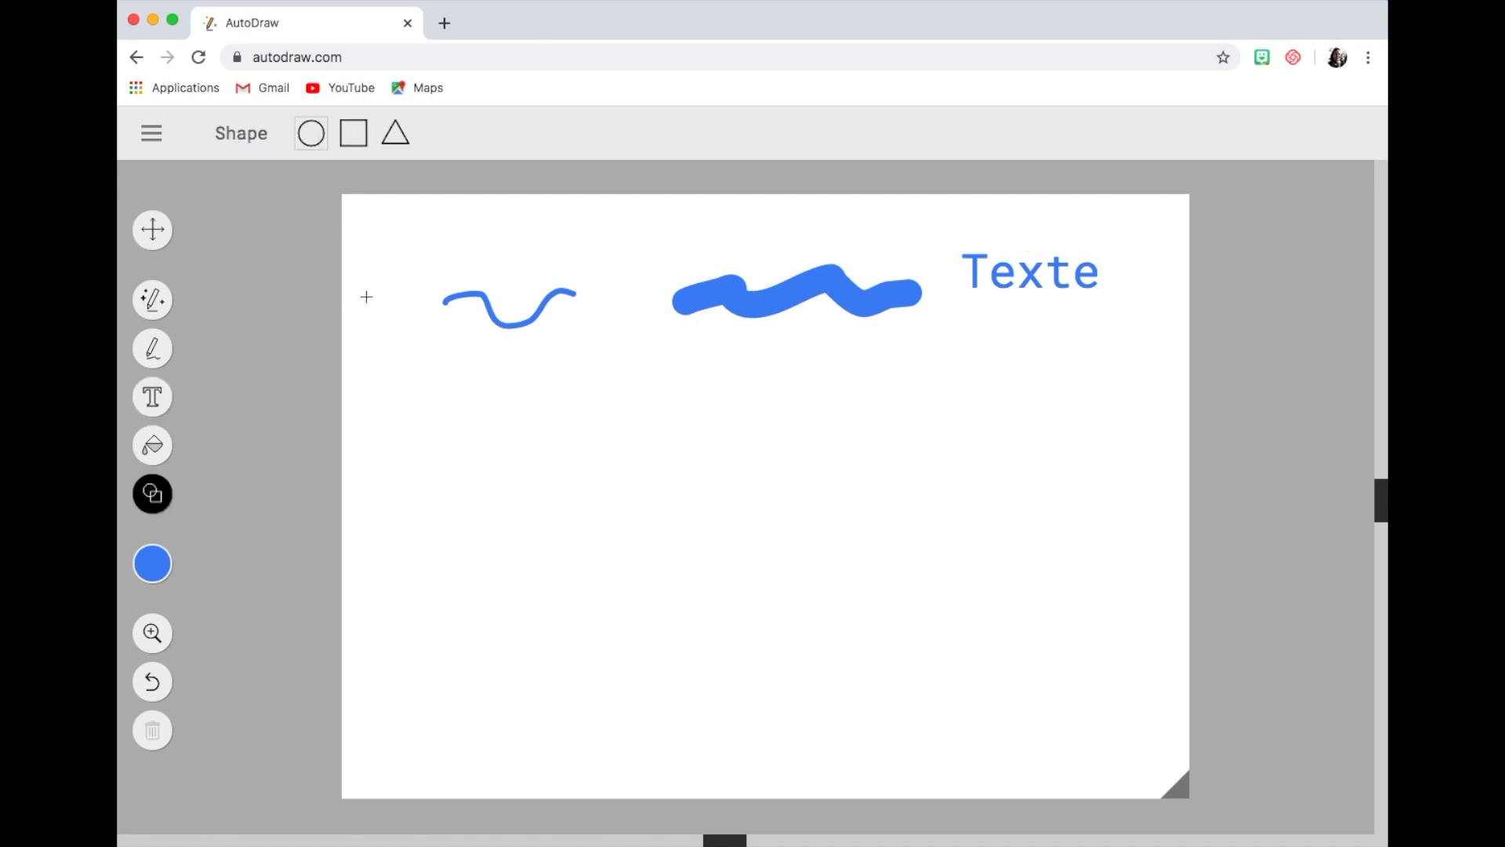
pyautogui.moveTo(464, 434); pyautogui.dragTo(519, 459)
pyautogui.click(354, 134)
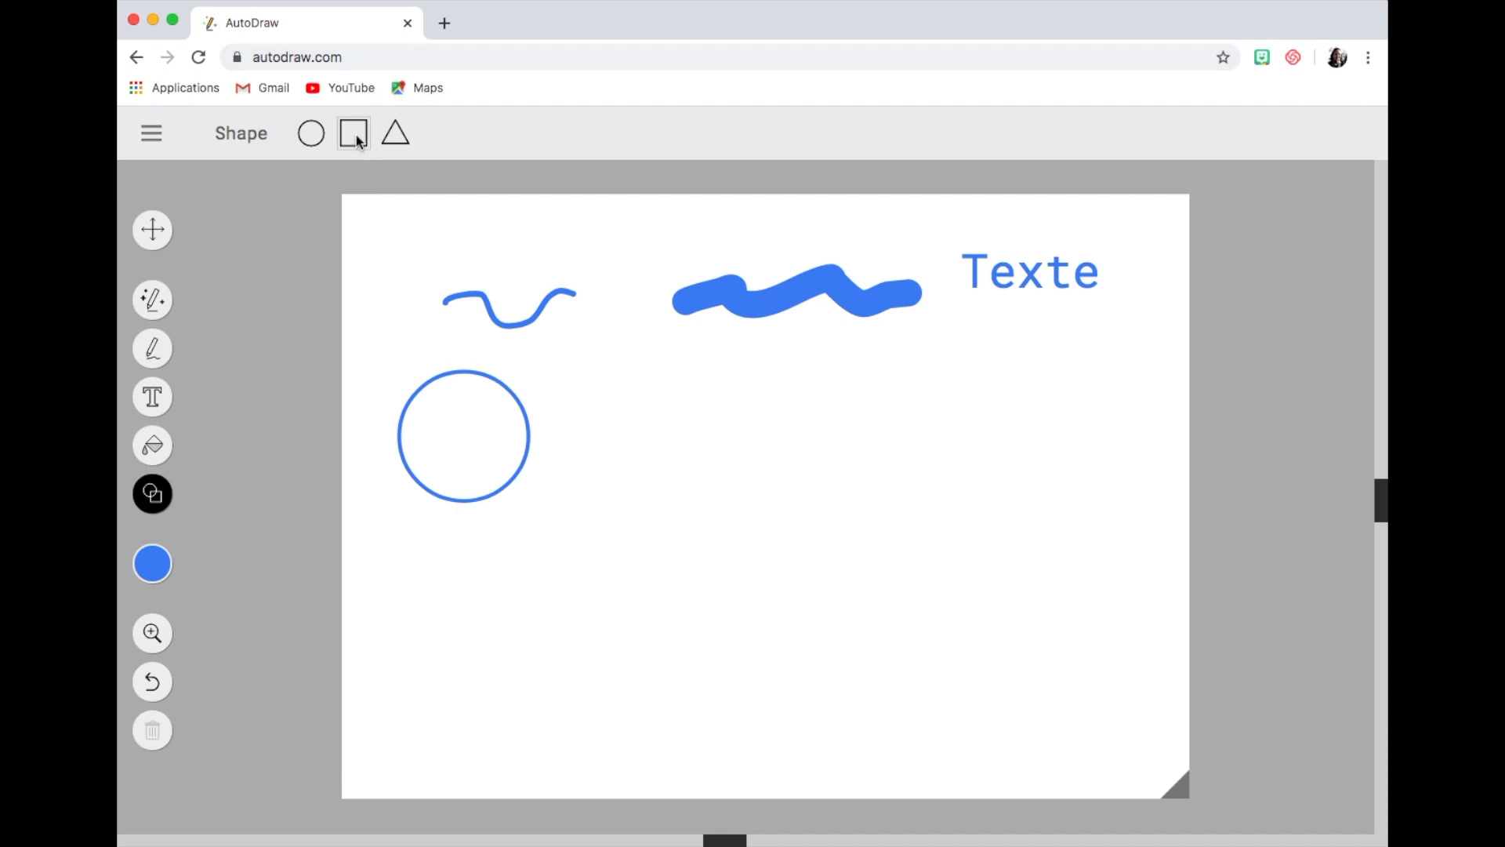
pyautogui.moveTo(635, 408); pyautogui.dragTo(816, 482)
pyautogui.click(395, 136)
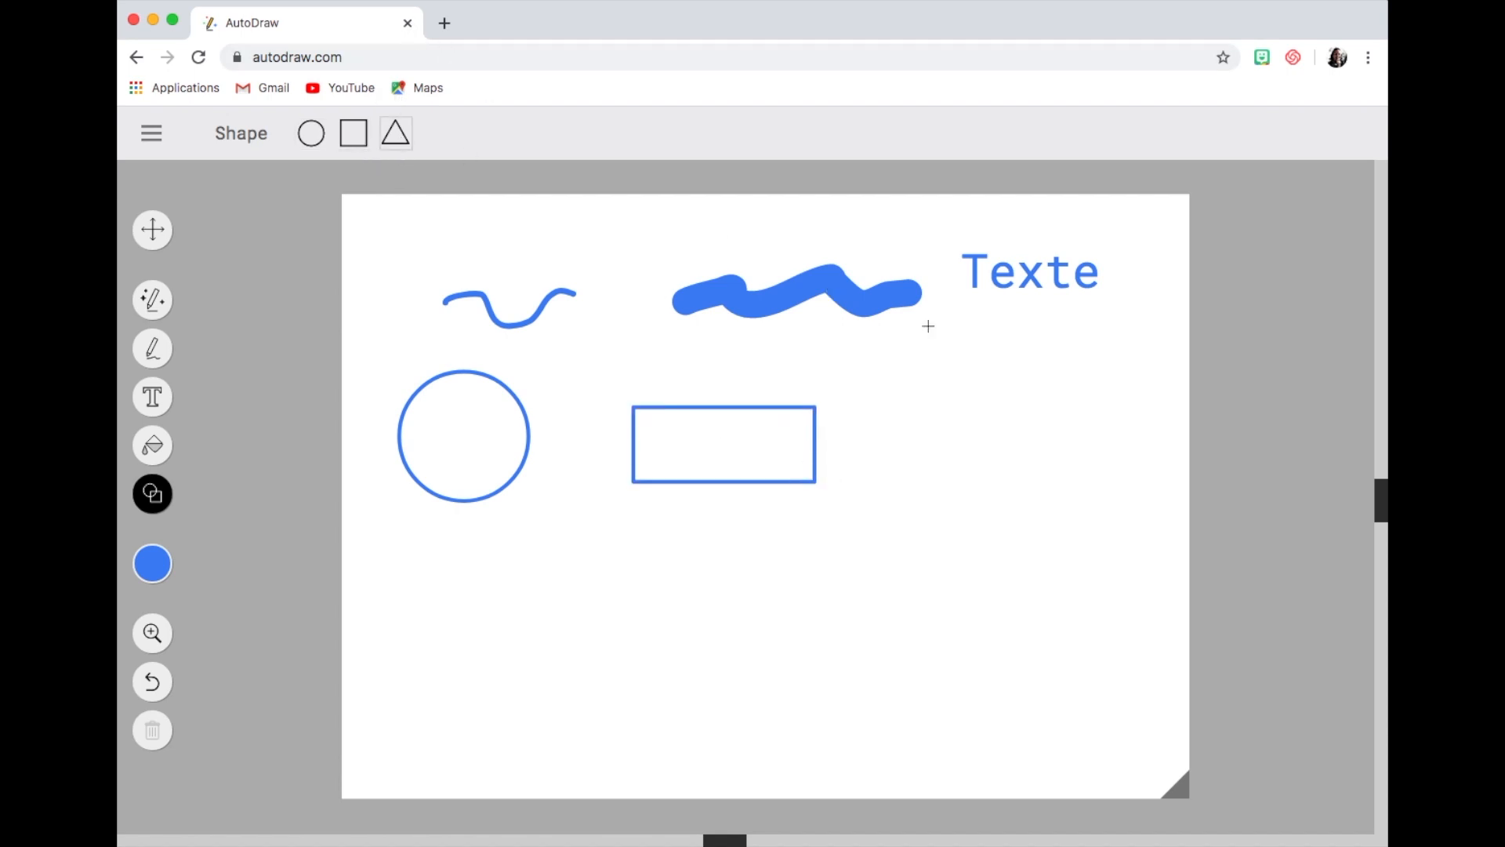
pyautogui.moveTo(1023, 383); pyautogui.dragTo(964, 435)
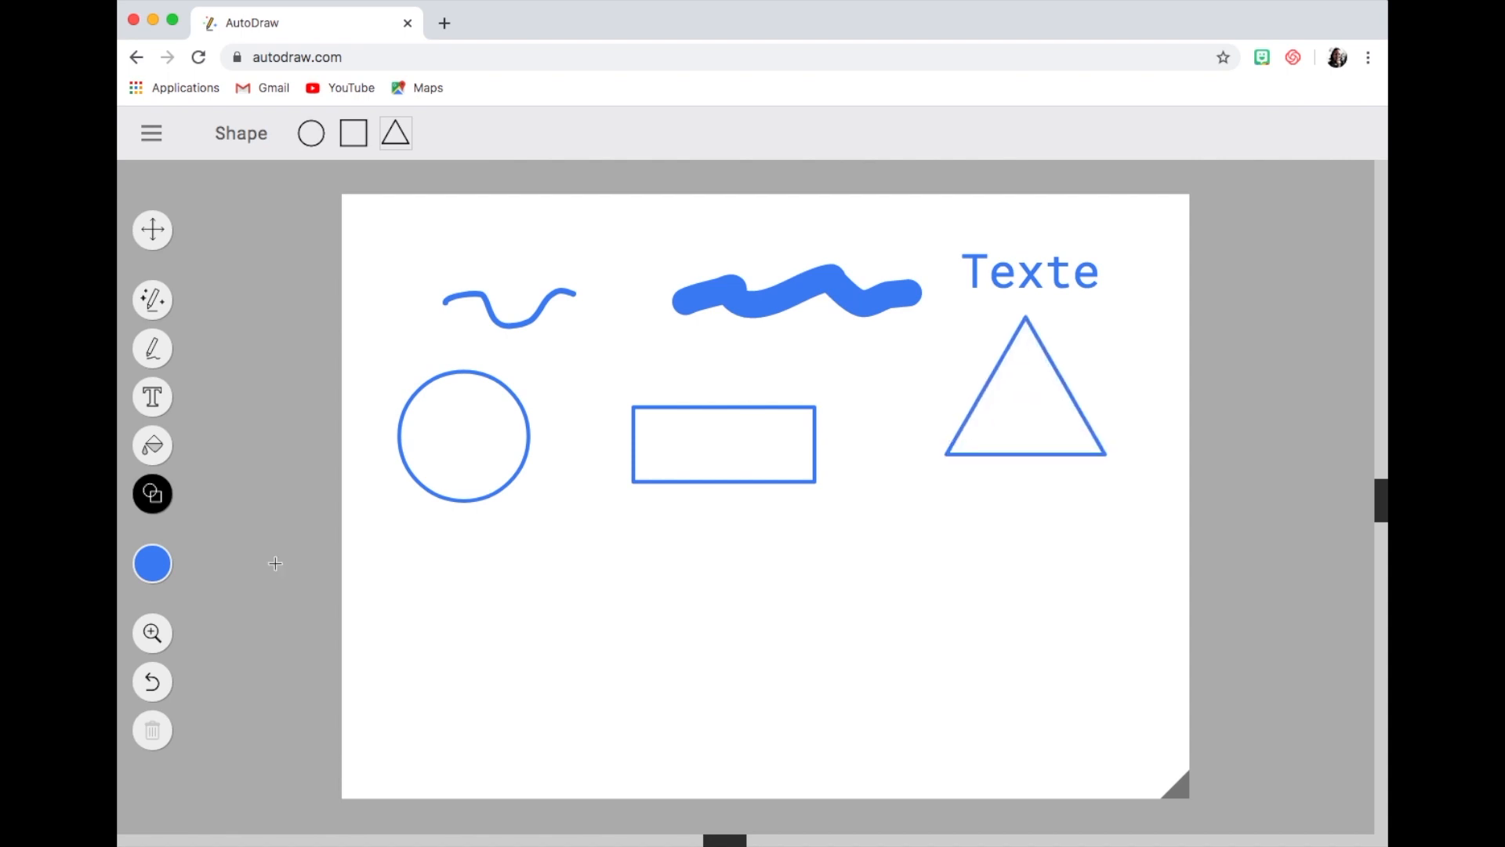
# - Fill the circle with yellow, the rectangle with red and the triangle with blue
pyautogui.click(152, 445)
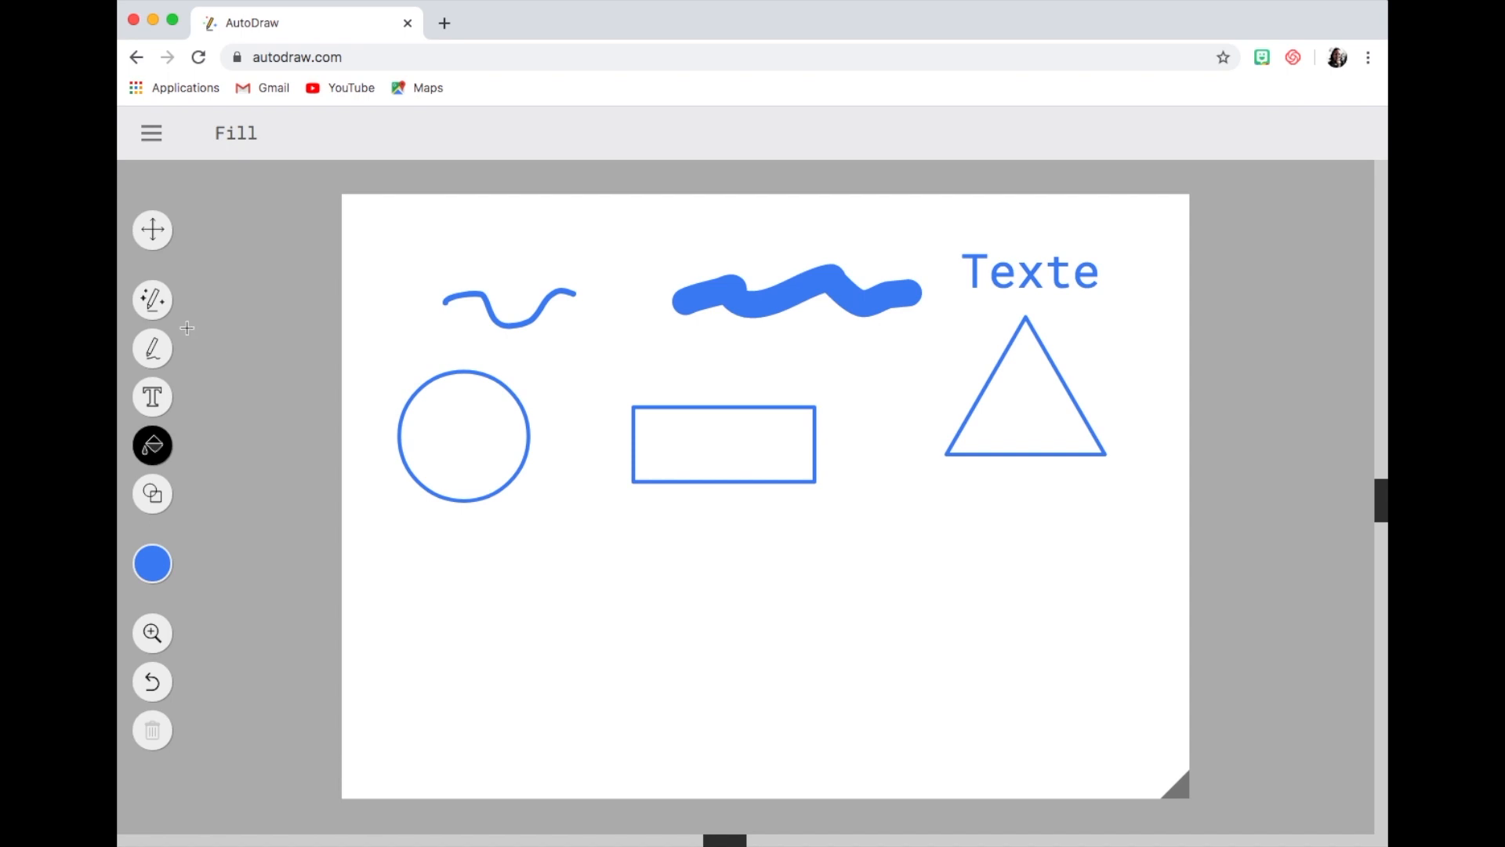
pyautogui.click(161, 564)
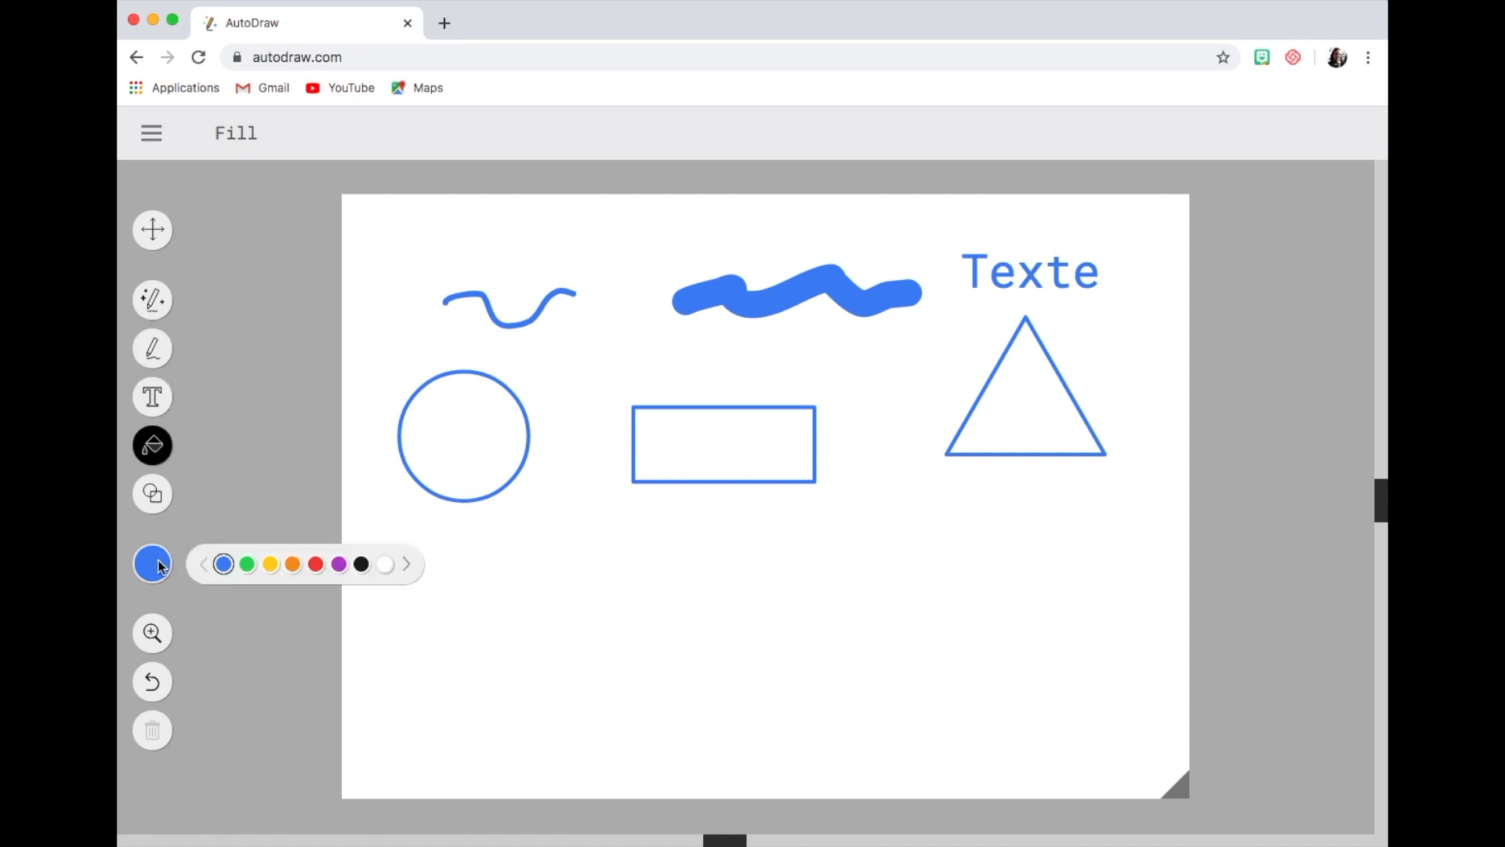
pyautogui.click(270, 564)
pyautogui.click(471, 439)
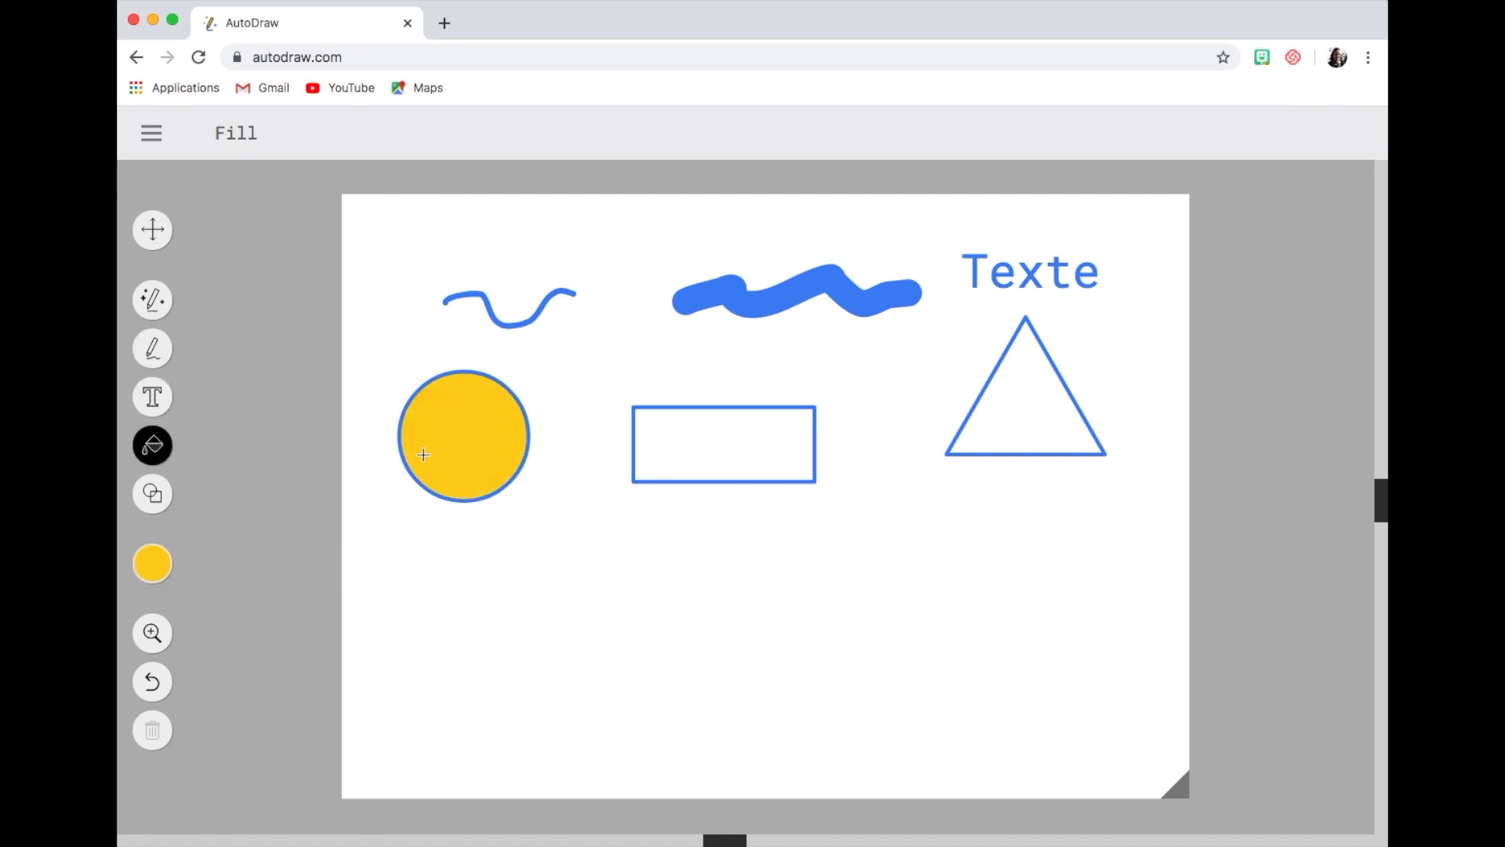
pyautogui.click(171, 553)
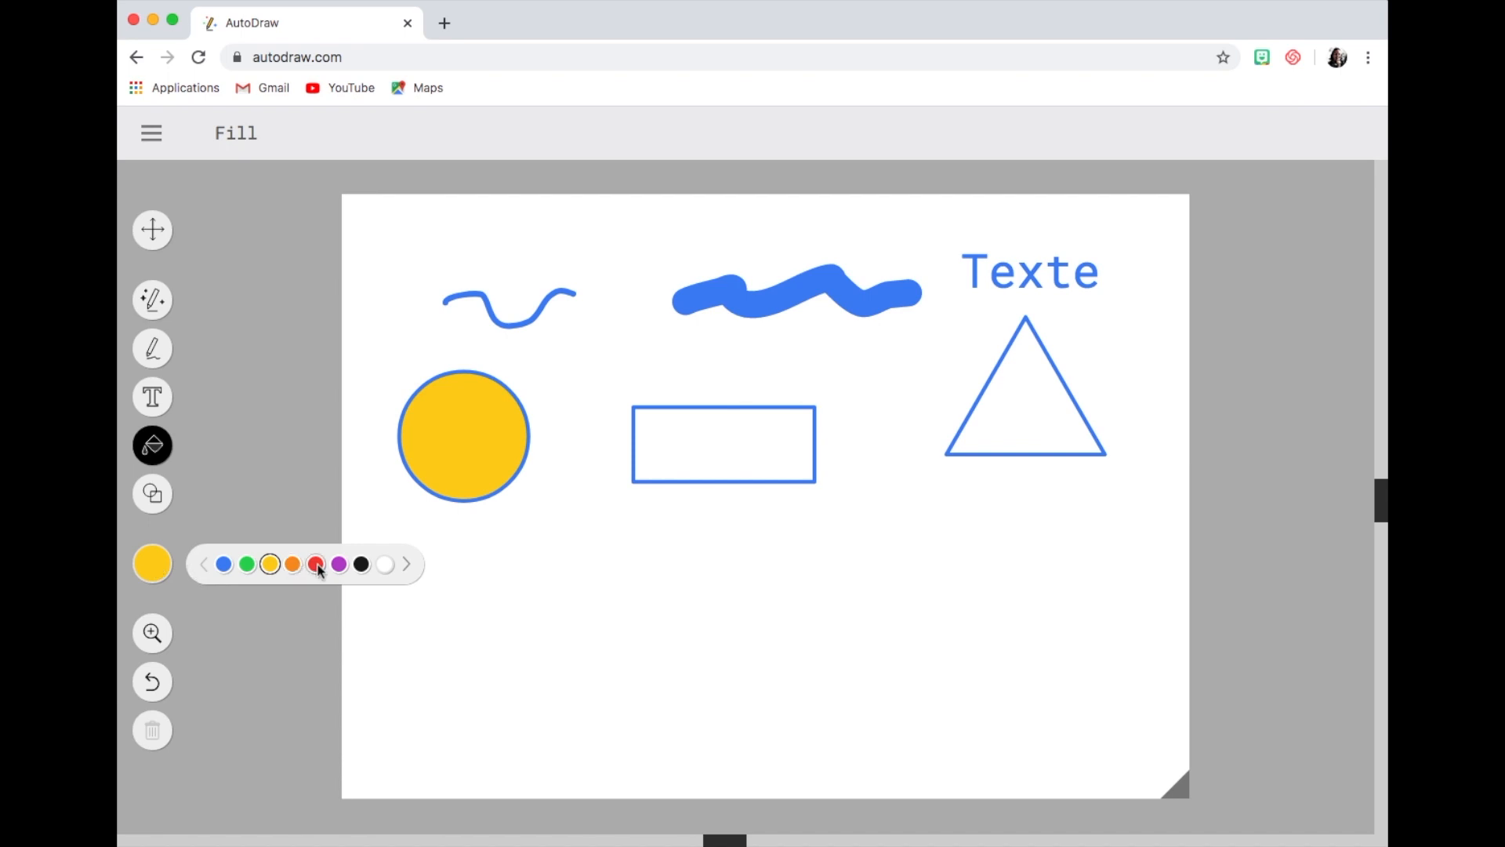
pyautogui.click(315, 563)
pyautogui.click(723, 427)
pyautogui.click(149, 563)
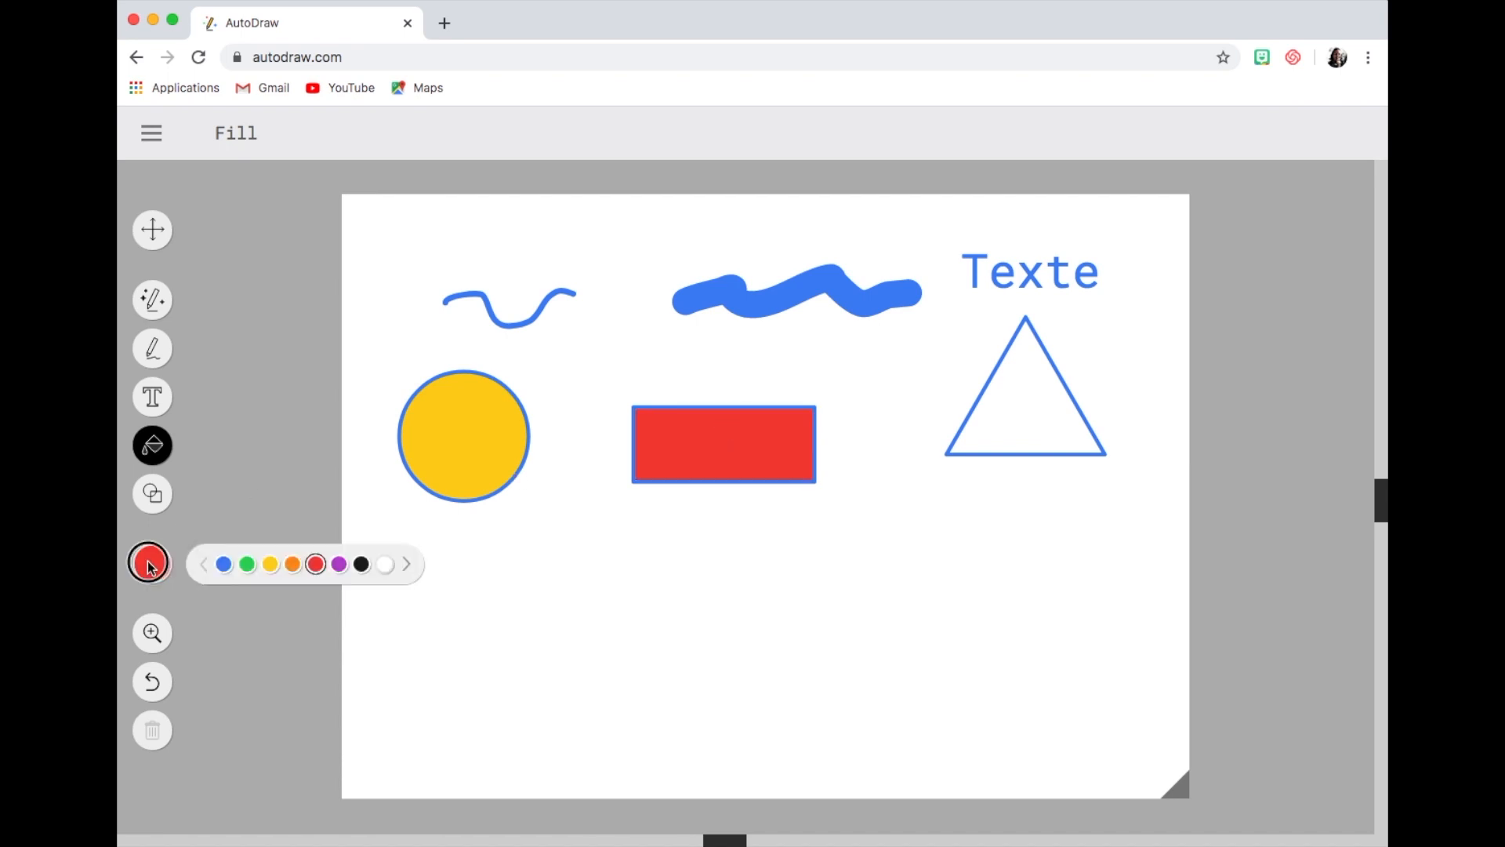
pyautogui.click(224, 564)
pyautogui.click(1041, 407)
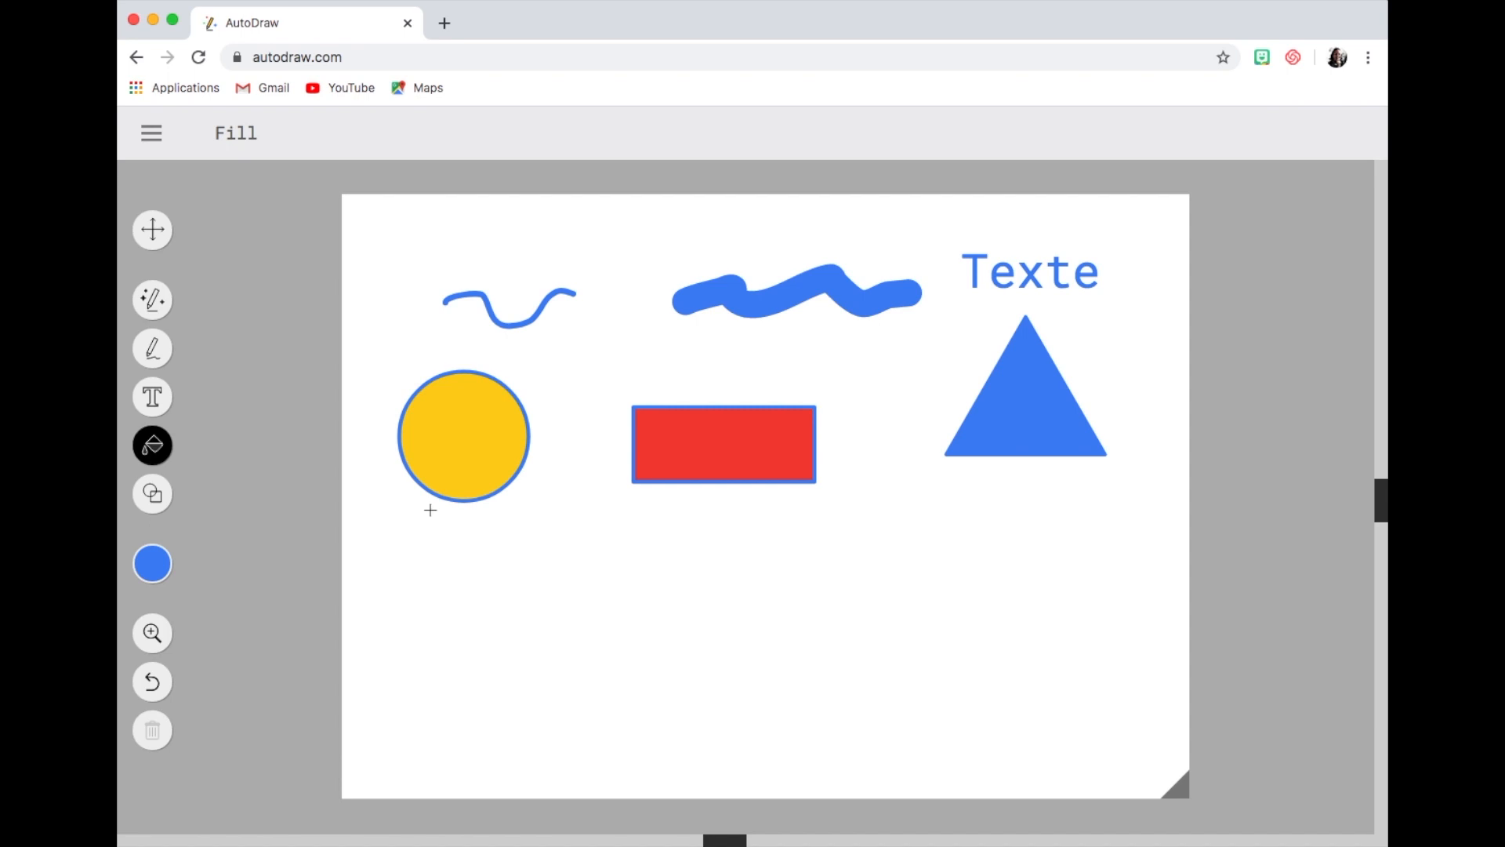
# - Switch to the AutoDraw tool and start over with a blank landscape canvas
pyautogui.click(152, 302)
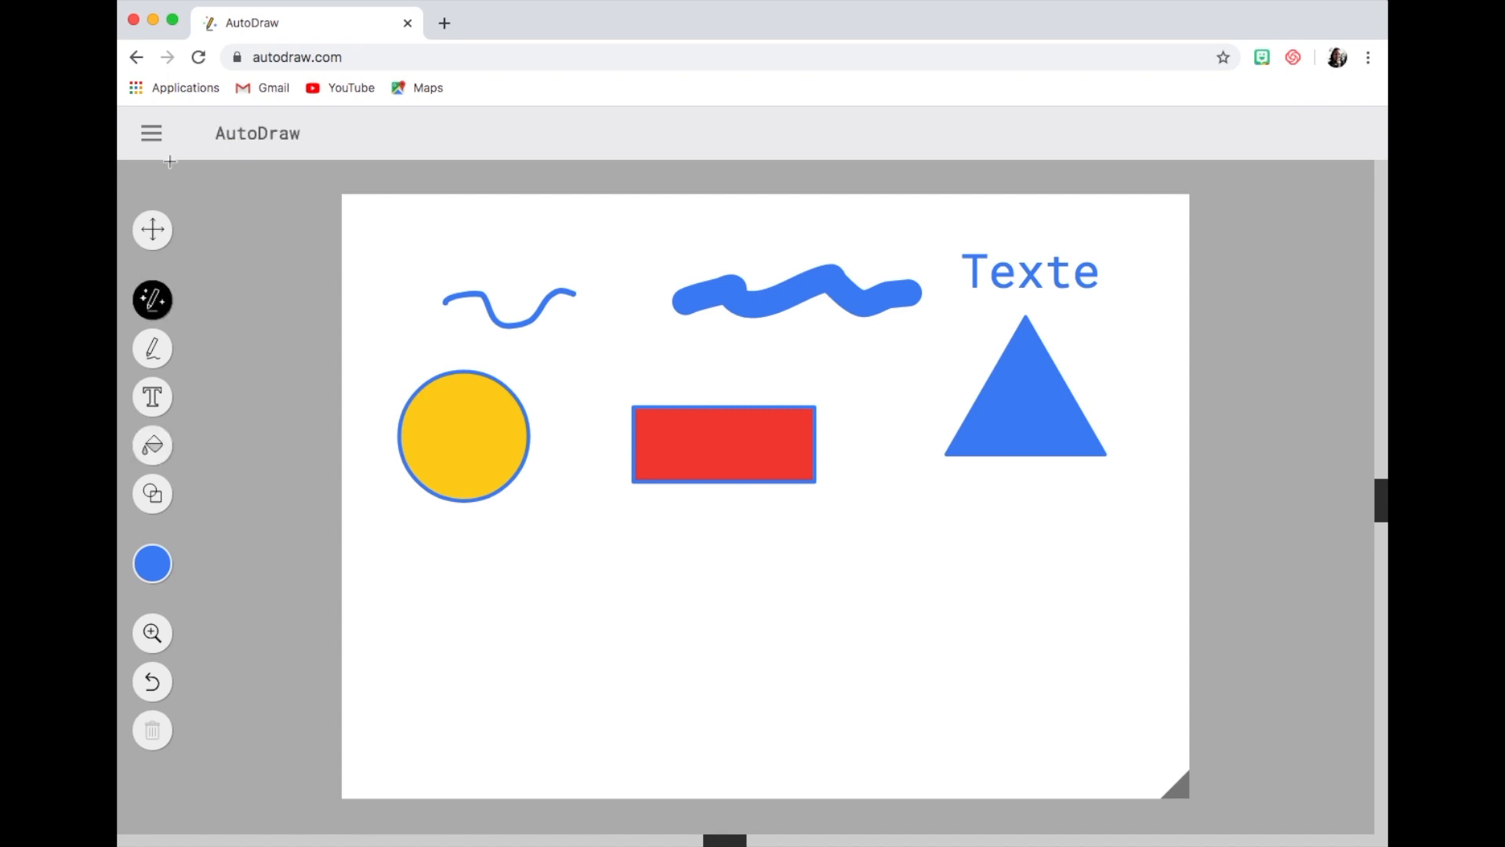
pyautogui.click(153, 137)
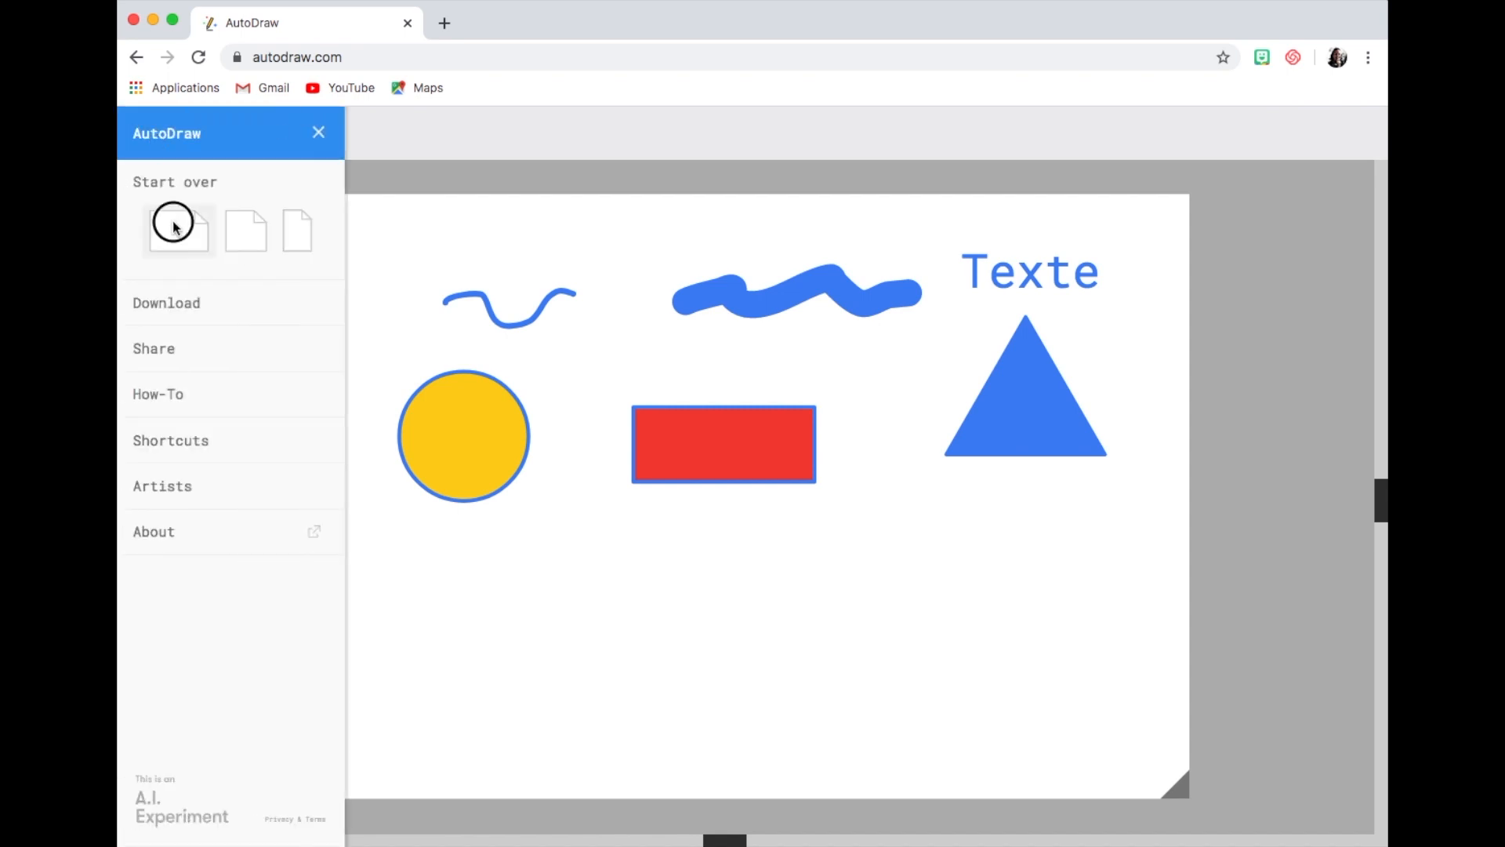
pyautogui.click(175, 226)
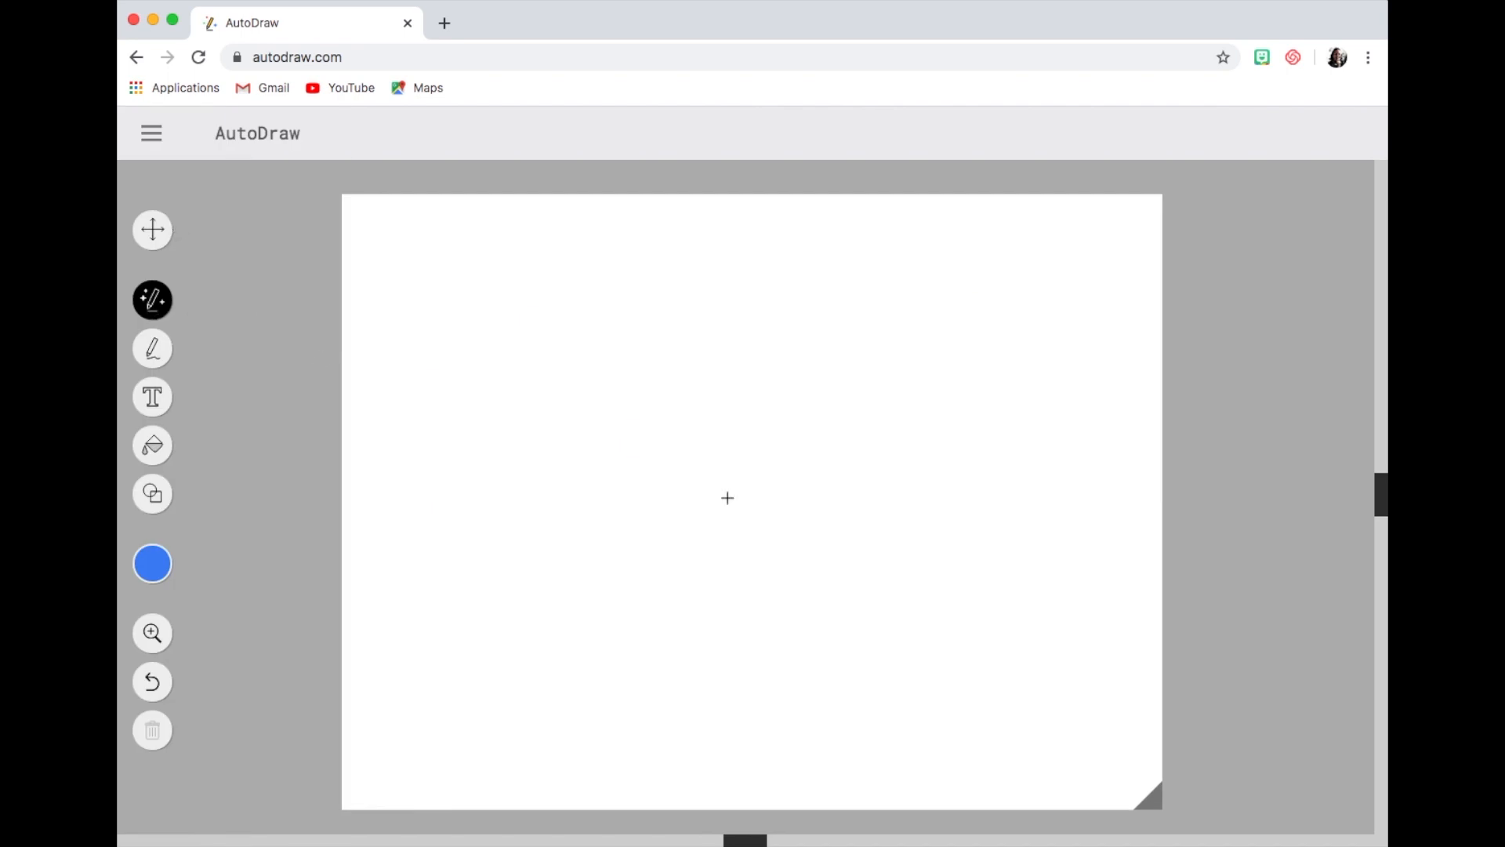
# - Sketch a rough bicycle with two wheels, a connecting bar, a seat post with saddle, and handlebars
pyautogui.moveTo(561, 554)
pyautogui.mouseDown()
pyautogui.moveTo(536, 595)
pyautogui.moveTo(585, 613)
pyautogui.moveTo(606, 579)
pyautogui.moveTo(596, 552)
pyautogui.moveTo(559, 555)
pyautogui.mouseUp()
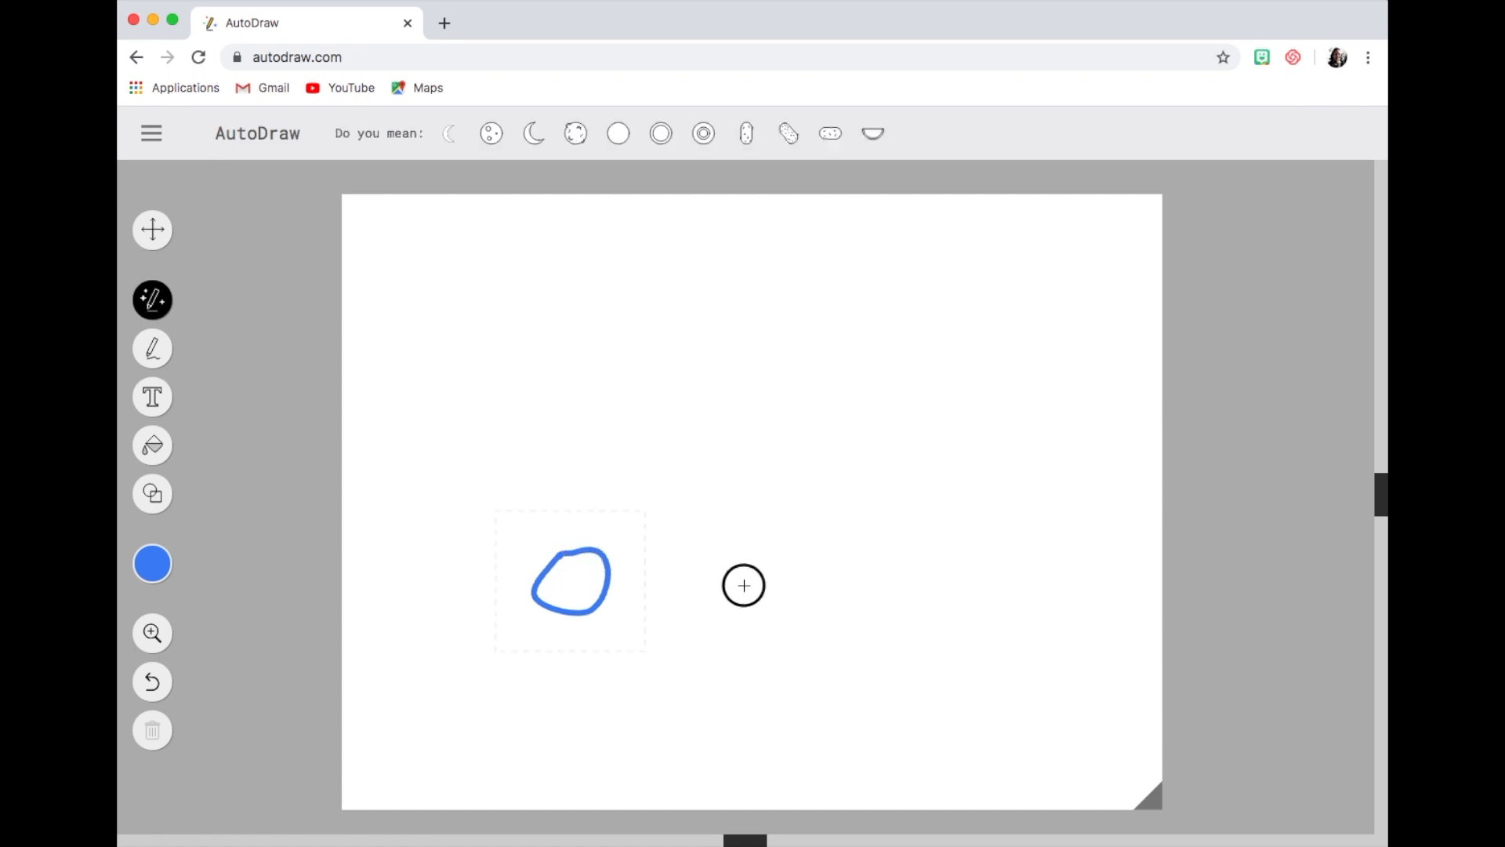
pyautogui.moveTo(775, 552)
pyautogui.mouseDown()
pyautogui.moveTo(813, 613)
pyautogui.moveTo(838, 587)
pyautogui.moveTo(800, 534)
pyautogui.moveTo(778, 537)
pyautogui.moveTo(788, 581)
pyautogui.mouseUp()
pyautogui.moveTo(581, 582); pyautogui.dragTo(787, 567)
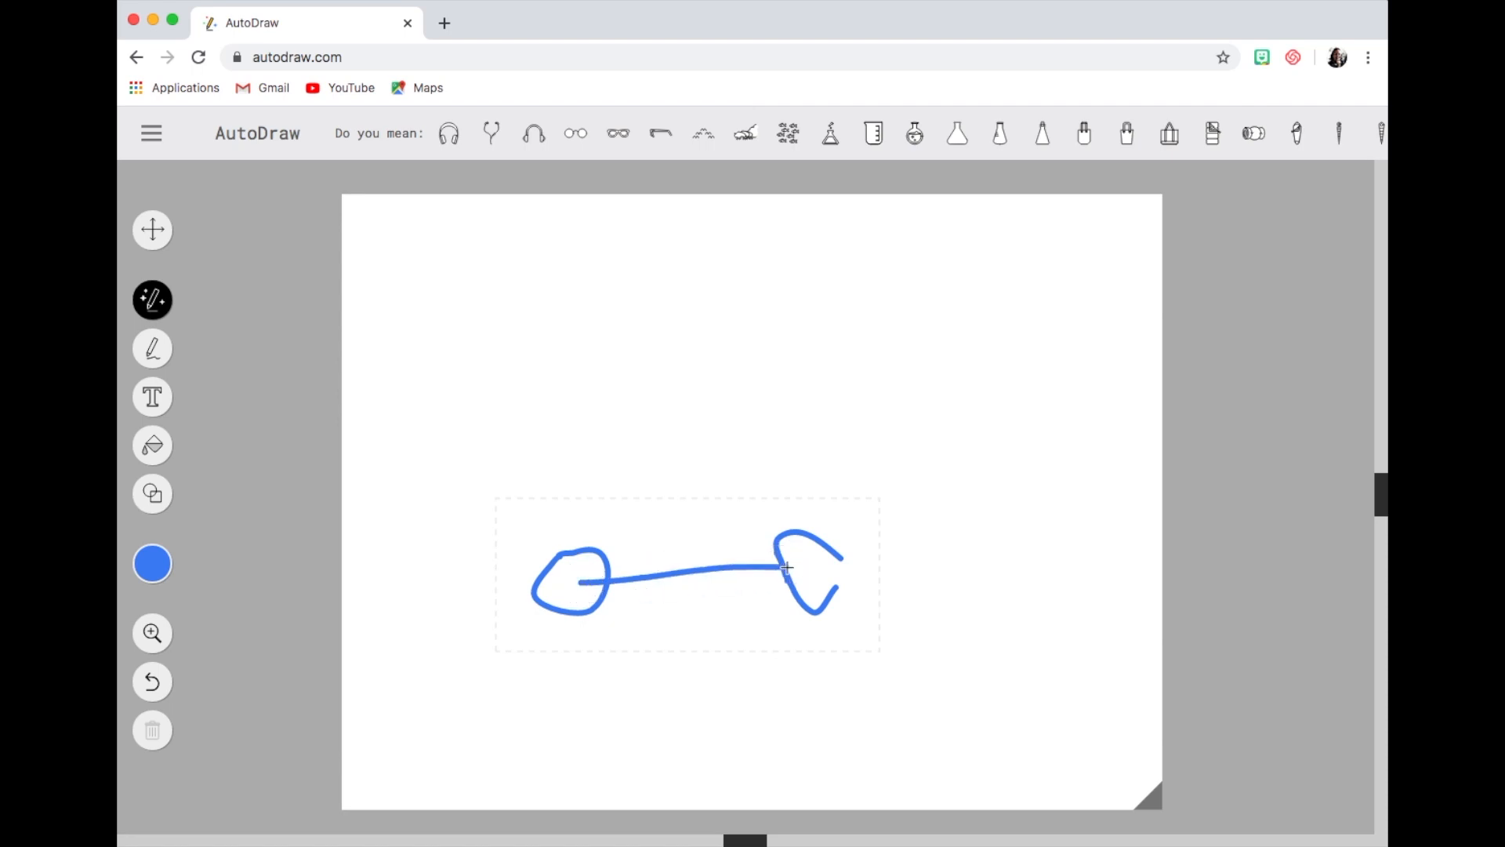
pyautogui.moveTo(643, 576)
pyautogui.mouseDown()
pyautogui.moveTo(618, 444)
pyautogui.moveTo(599, 447)
pyautogui.moveTo(645, 446)
pyautogui.mouseUp()
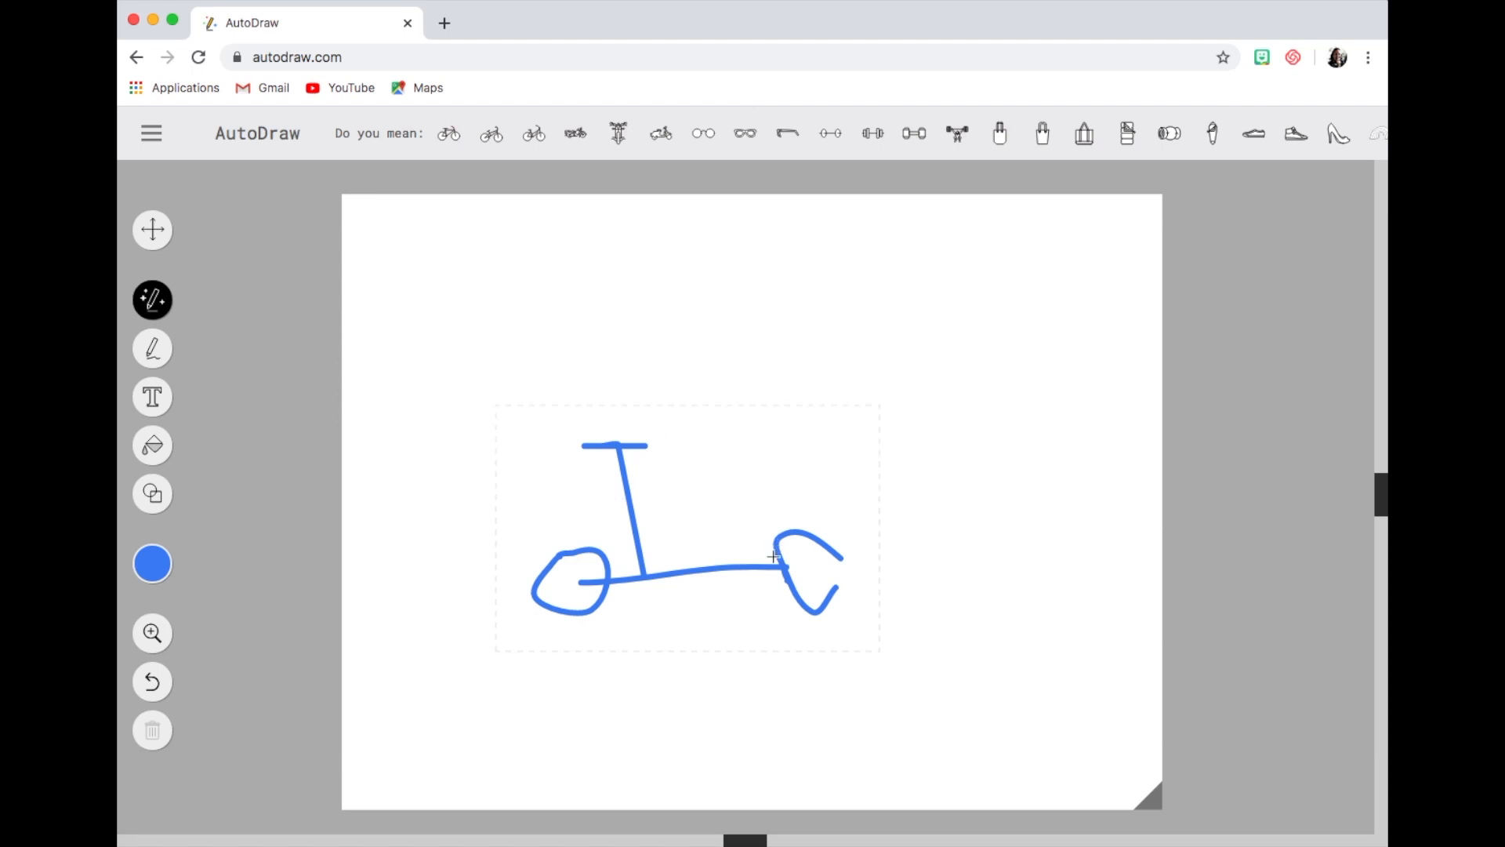
pyautogui.moveTo(764, 478)
pyautogui.mouseDown()
pyautogui.moveTo(763, 454)
pyautogui.moveTo(749, 561)
pyautogui.mouseUp()
pyautogui.moveTo(748, 428)
pyautogui.mouseDown()
pyautogui.moveTo(797, 430)
pyautogui.moveTo(787, 448)
pyautogui.moveTo(725, 451)
pyautogui.mouseUp()
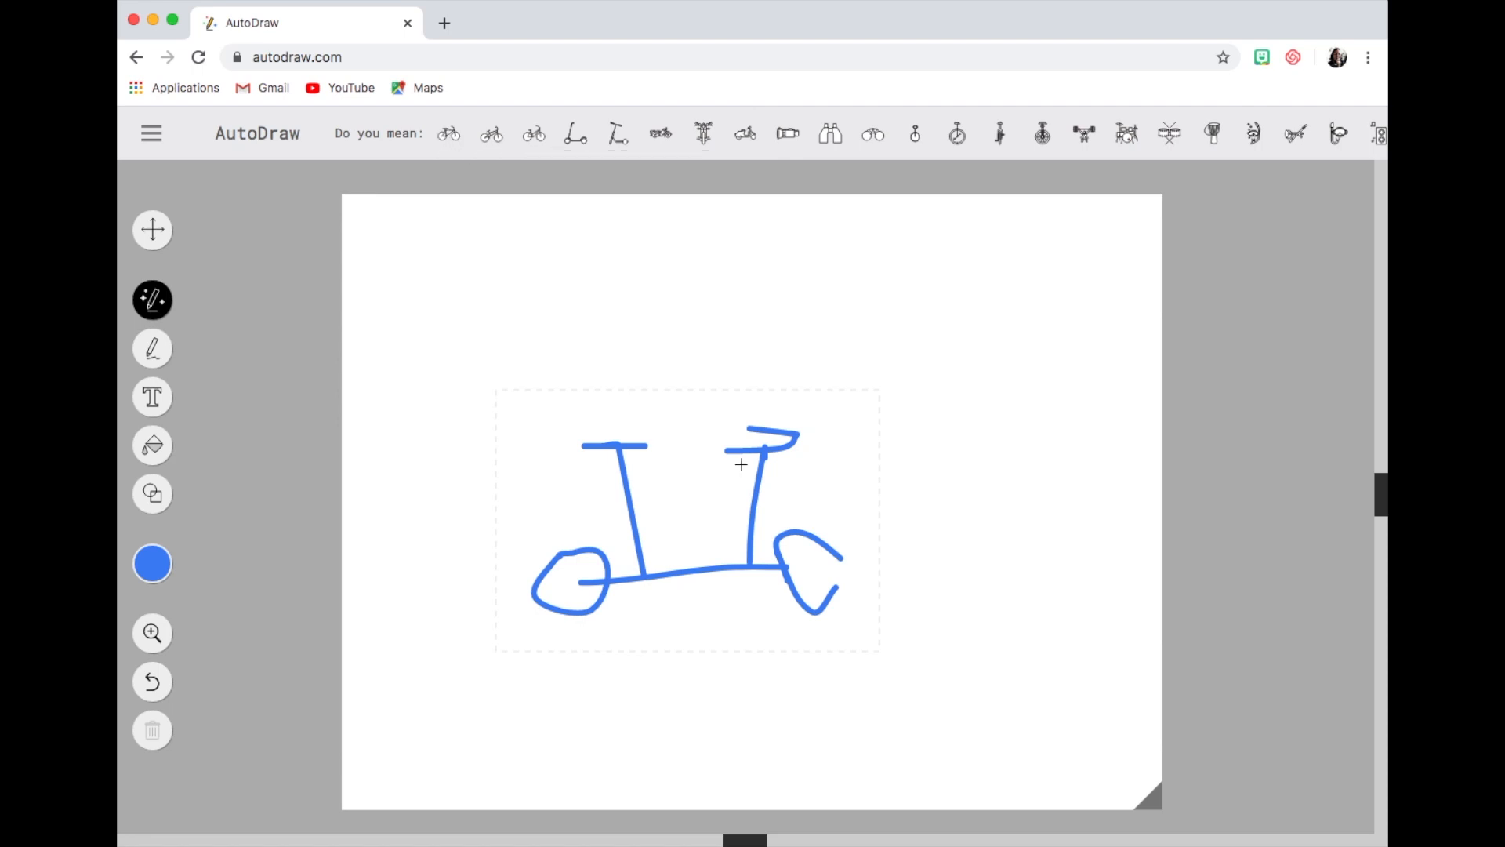
# - Replace the sketch with a suggested bicycle drawing, trying the first two before settling on the third with the curved frame
pyautogui.click(448, 134)
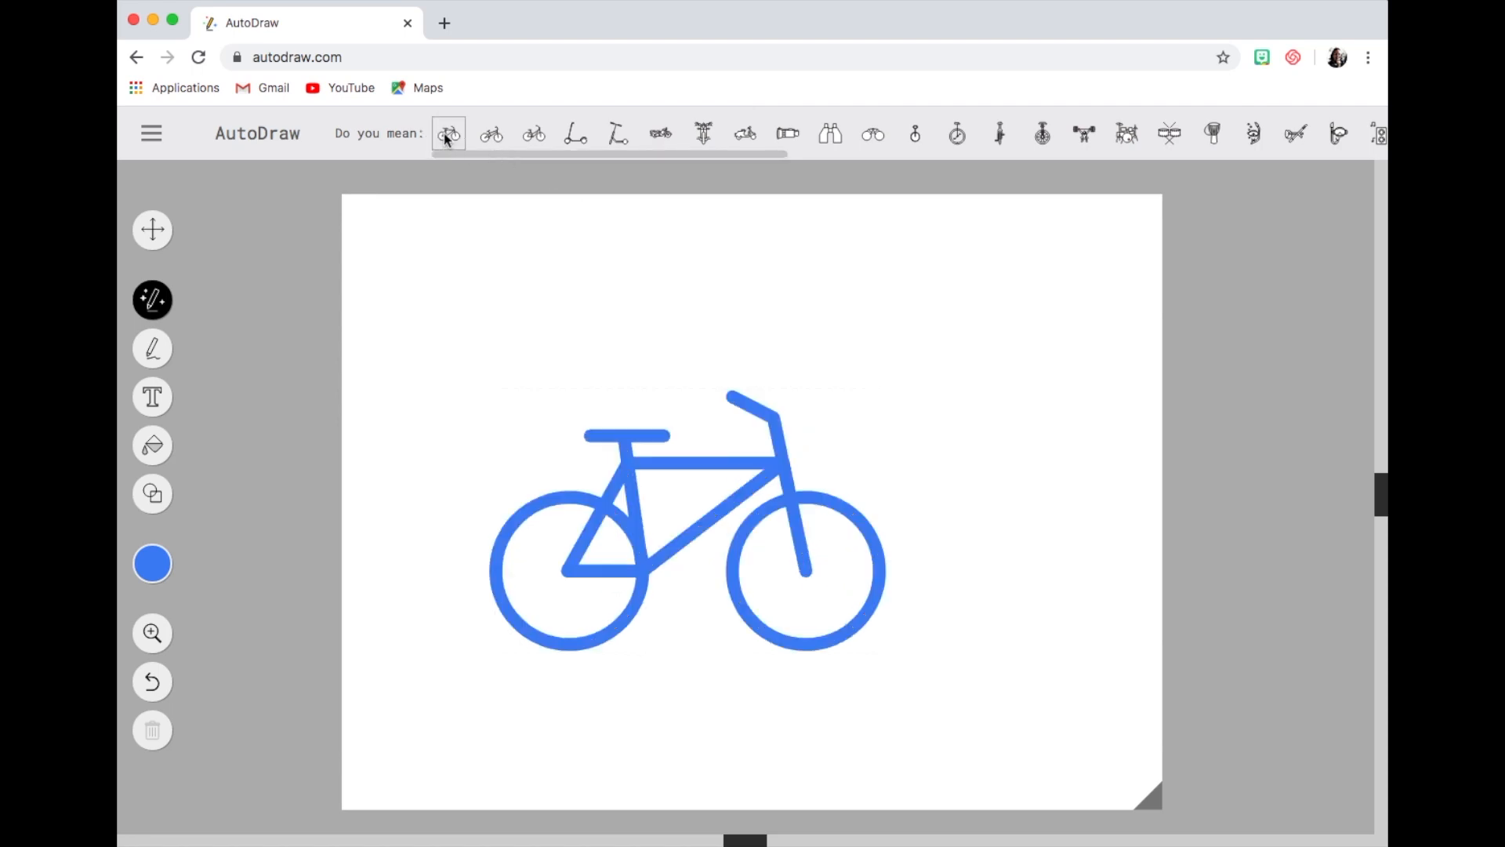
pyautogui.click(491, 135)
pyautogui.click(538, 139)
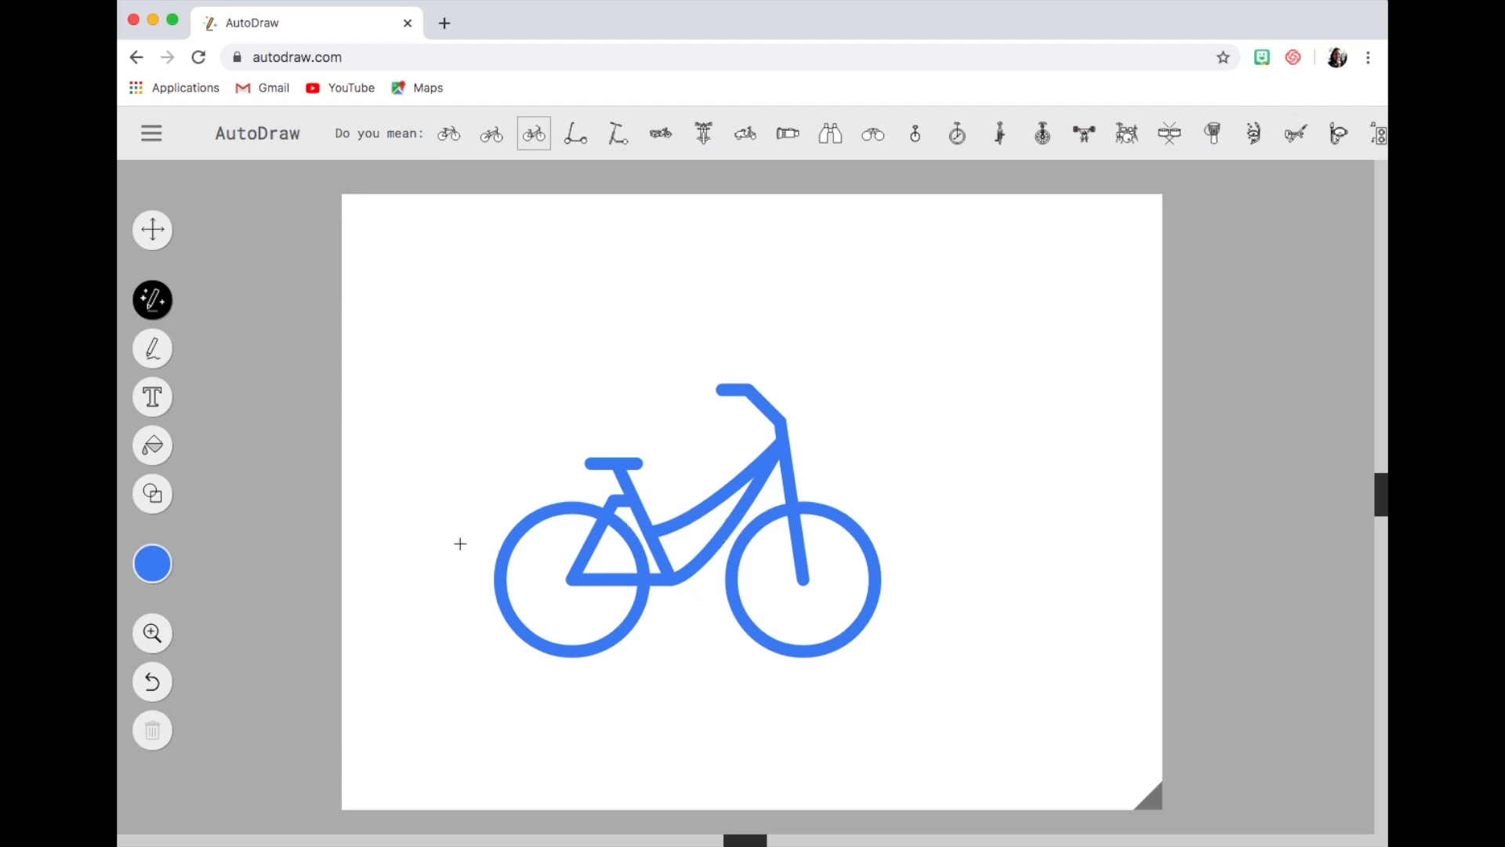
# - Recolour the bicycle black with the Fill tool
pyautogui.click(167, 549)
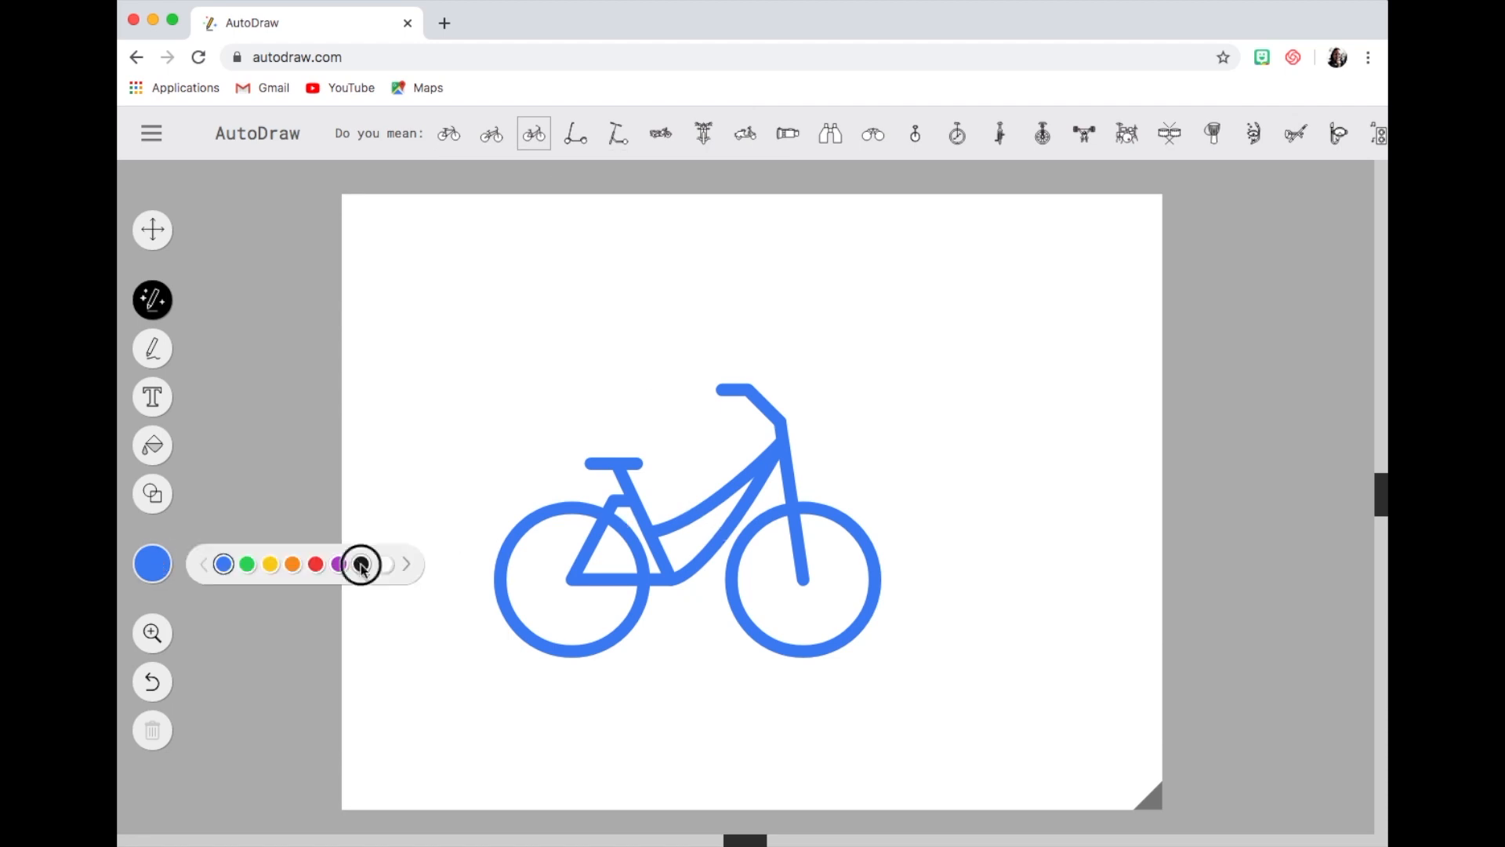
pyautogui.click(361, 564)
pyautogui.click(503, 556)
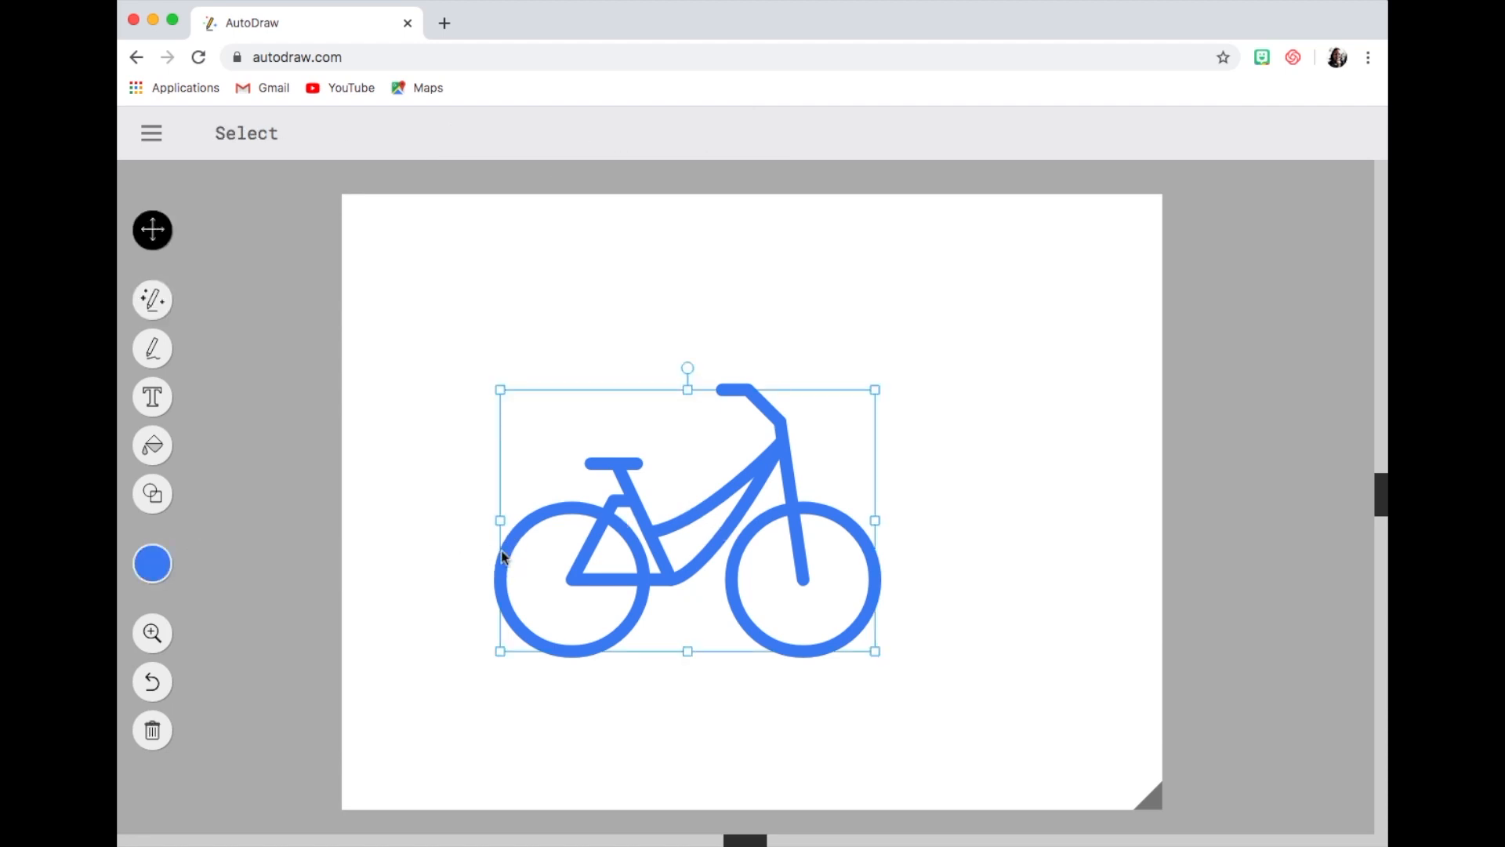
pyautogui.click(152, 445)
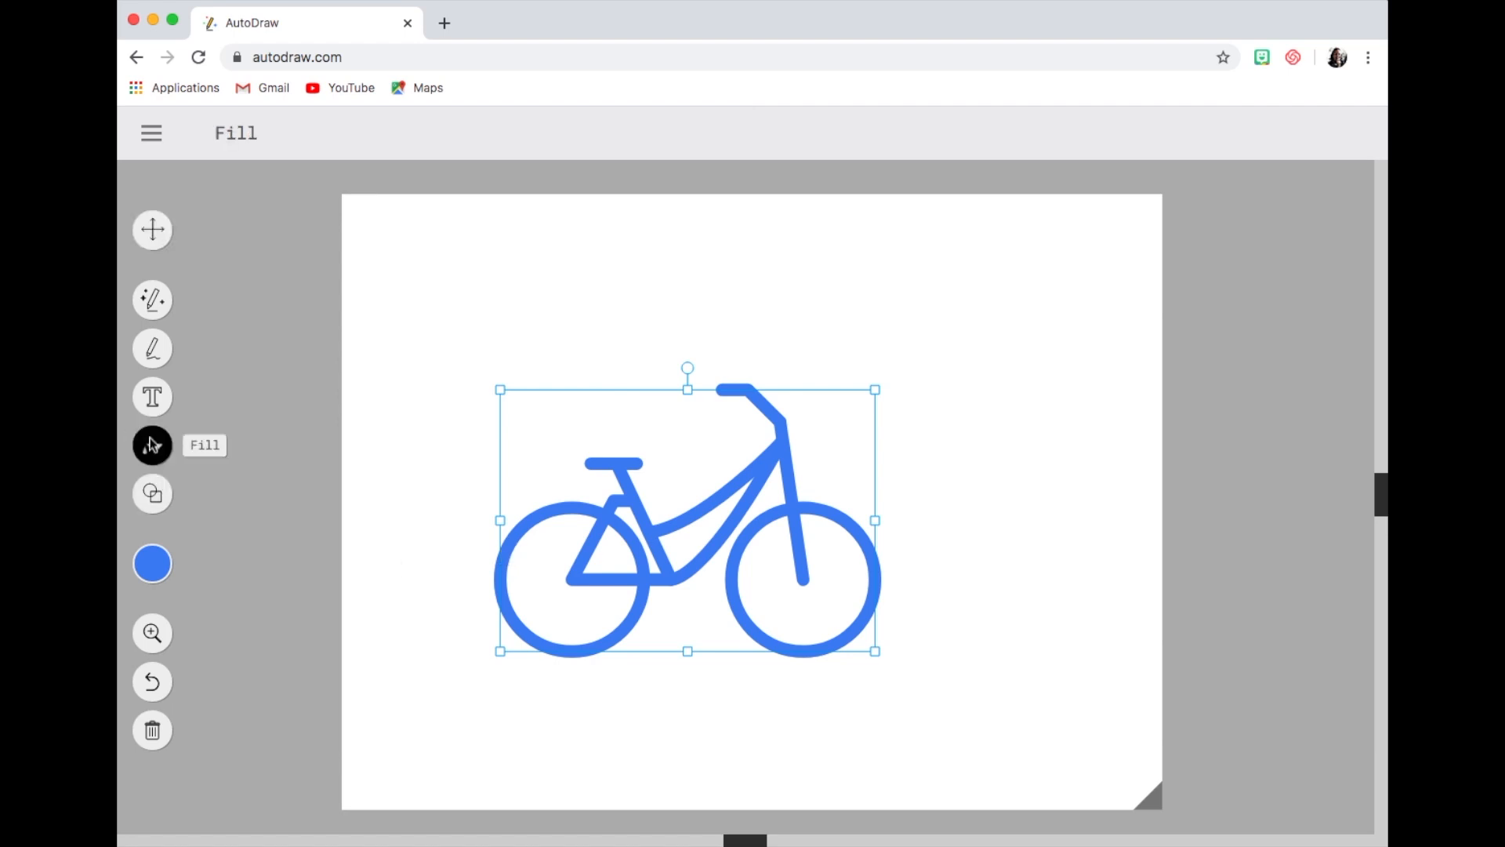
pyautogui.click(587, 510)
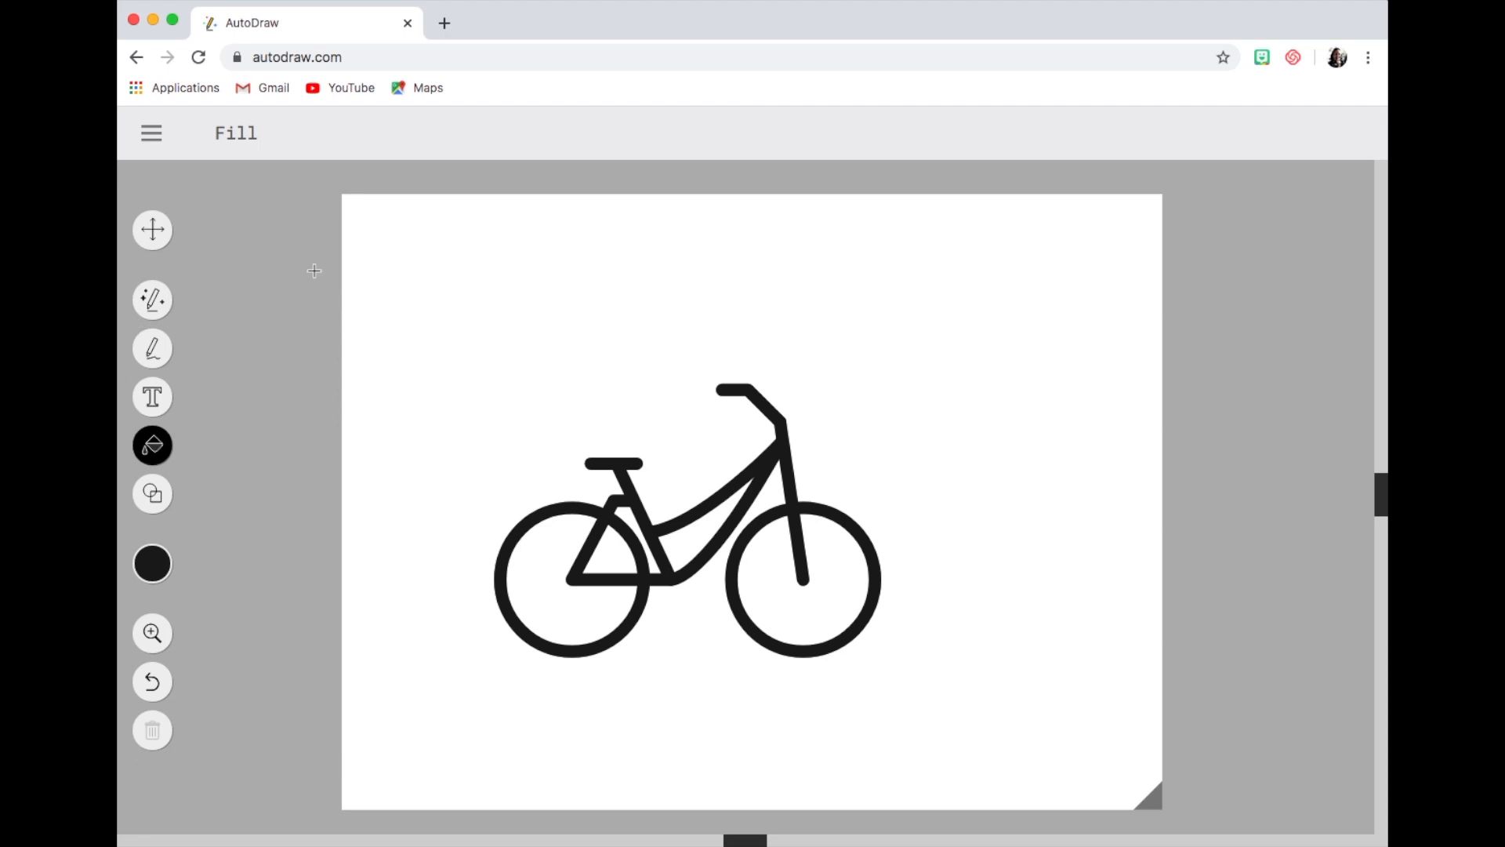
# - Start over with a blank landscape canvas and sketch a rough dolphin outline with a snout, arched back and squared tail
pyautogui.click(150, 130)
pyautogui.click(185, 227)
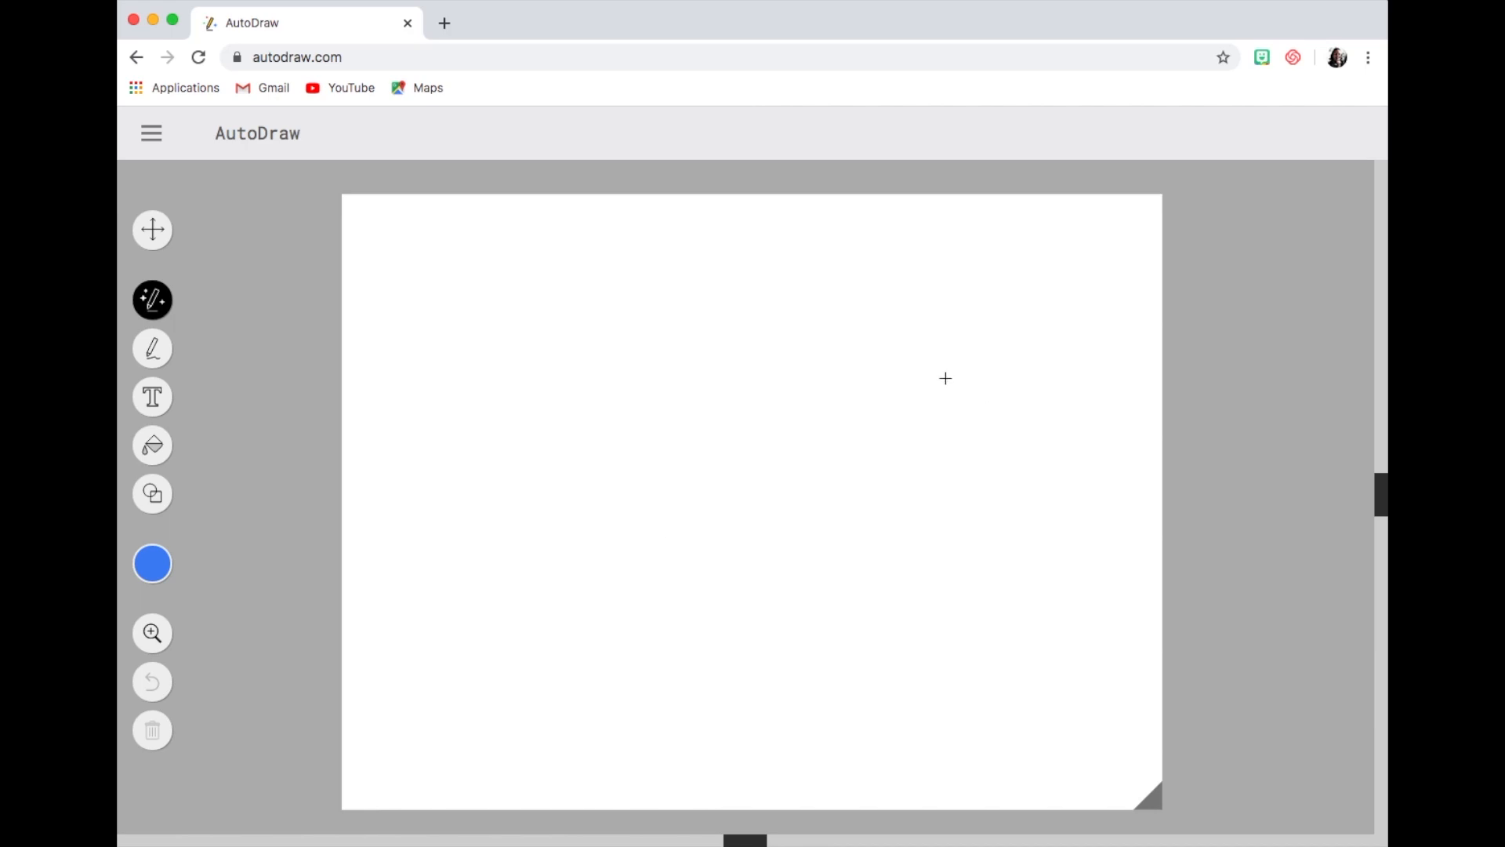
pyautogui.moveTo(948, 423)
pyautogui.mouseDown()
pyautogui.moveTo(1013, 447)
pyautogui.moveTo(1029, 471)
pyautogui.moveTo(939, 457)
pyautogui.mouseUp()
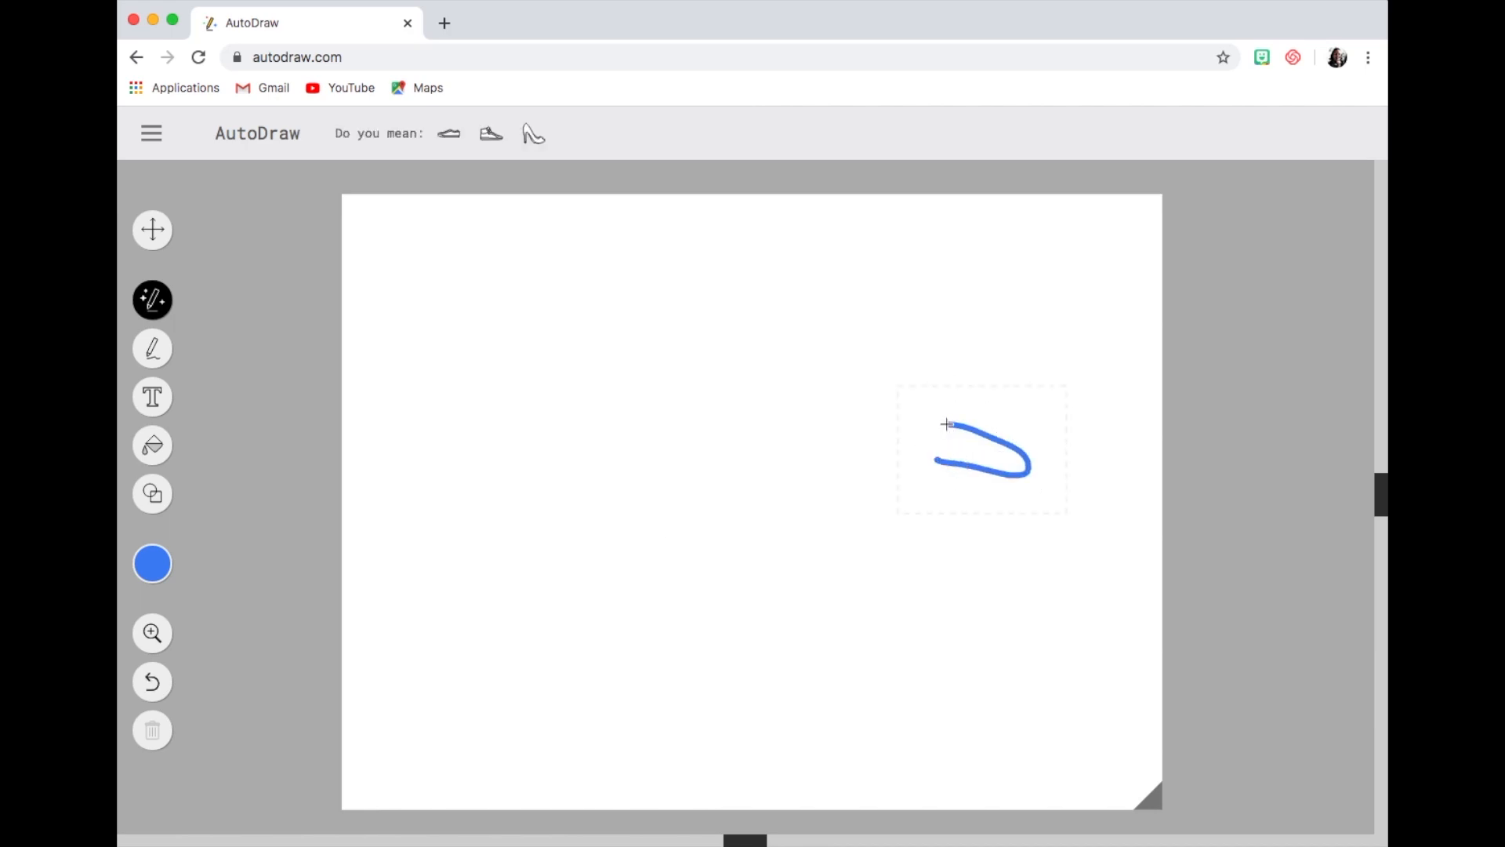
pyautogui.click(907, 372)
pyautogui.moveTo(948, 424)
pyautogui.mouseDown()
pyautogui.moveTo(867, 346)
pyautogui.moveTo(766, 350)
pyautogui.moveTo(571, 571)
pyautogui.mouseUp()
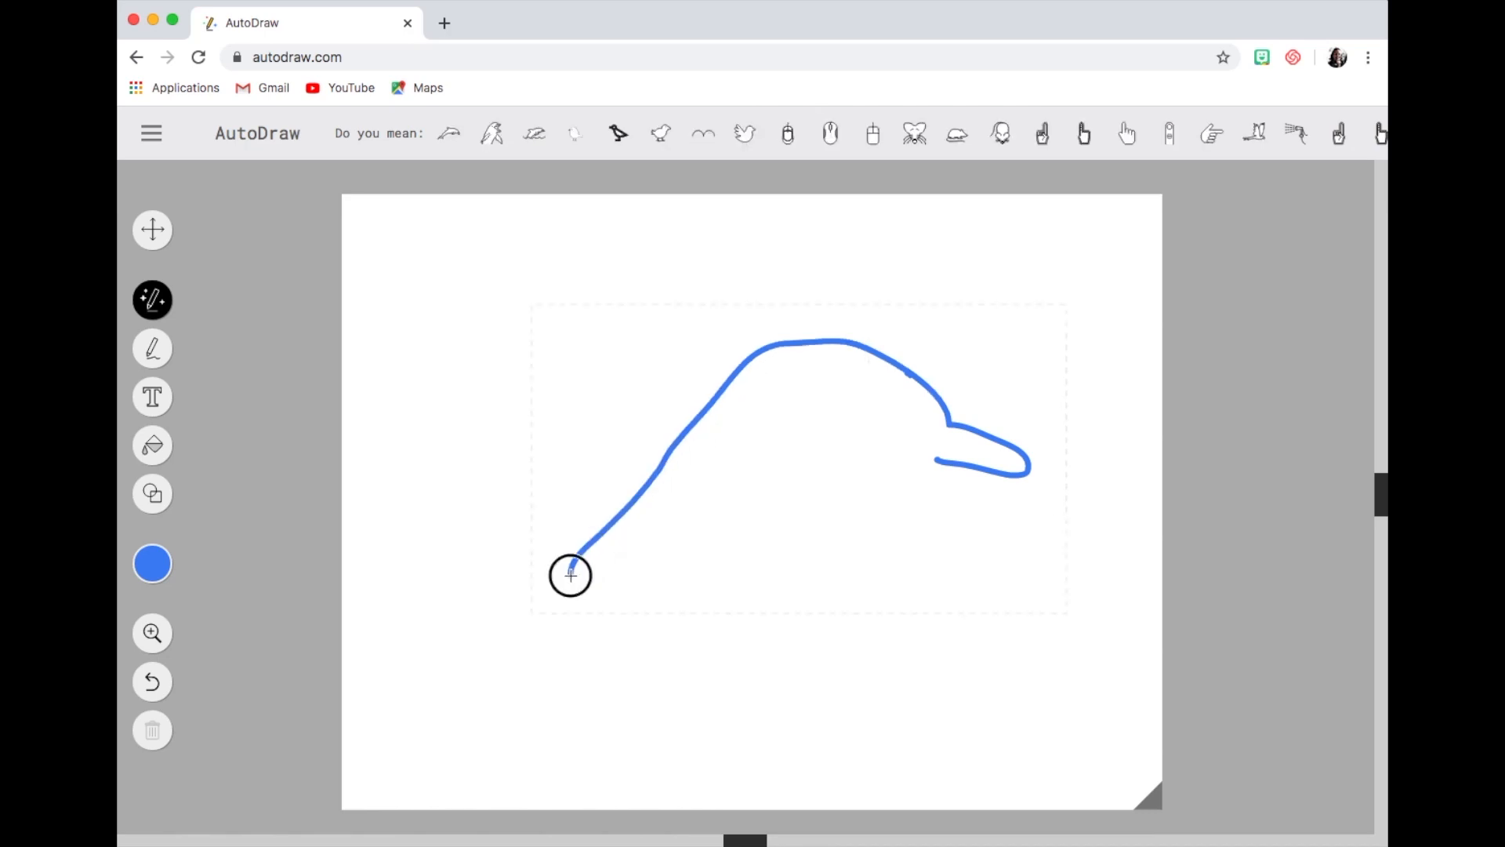
pyautogui.moveTo(480, 574)
pyautogui.mouseDown()
pyautogui.moveTo(546, 573)
pyautogui.moveTo(484, 577)
pyautogui.moveTo(484, 651)
pyautogui.moveTo(719, 631)
pyautogui.moveTo(856, 471)
pyautogui.moveTo(937, 460)
pyautogui.mouseUp()
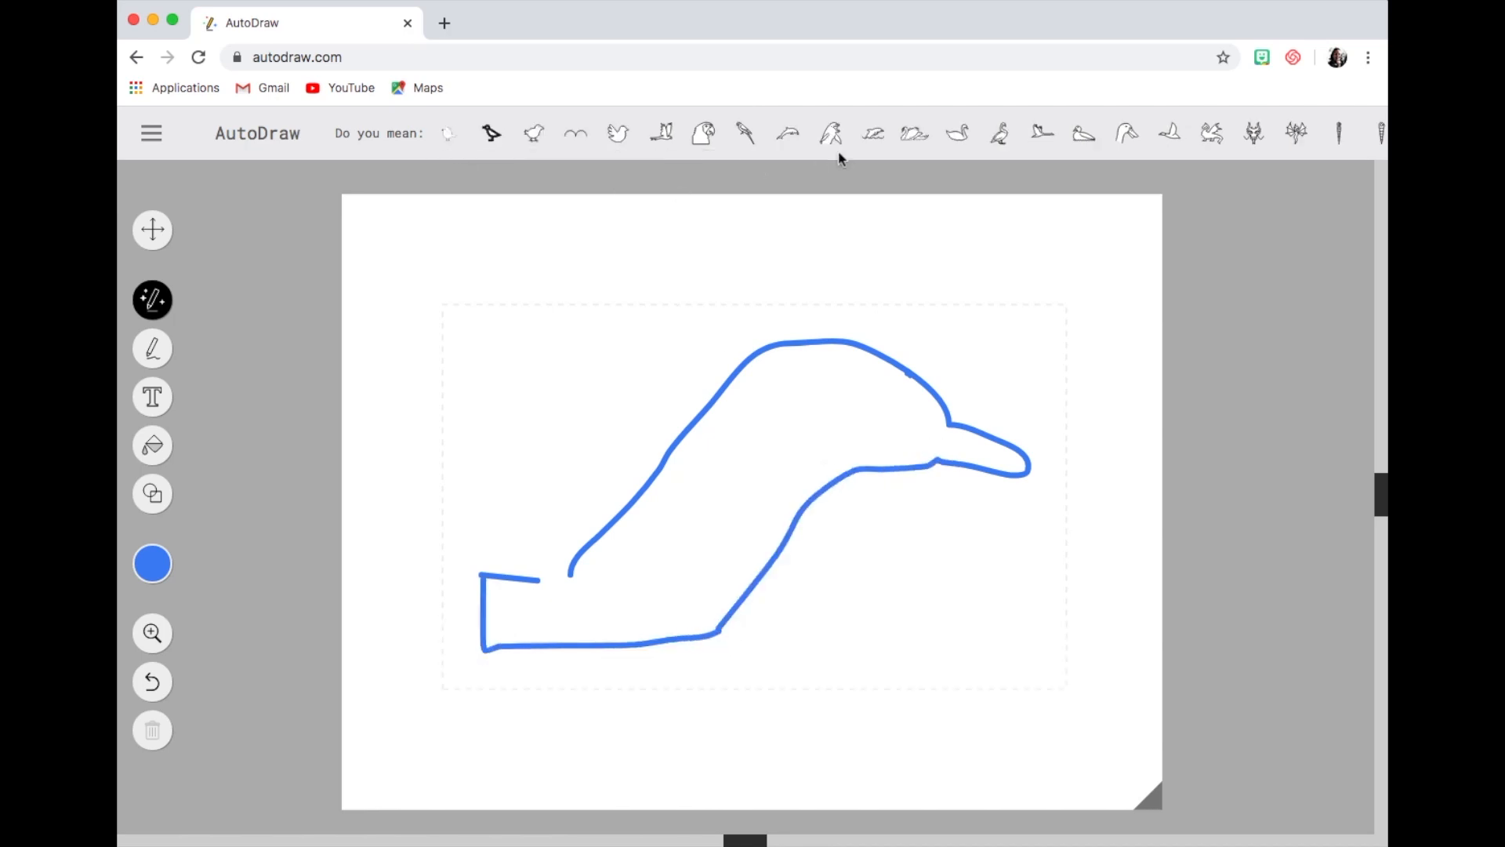
# - Replace the sketch with the suggested dolphin leaping over waves, trying the two suggestions before it first
pyautogui.click(789, 134)
pyautogui.click(832, 138)
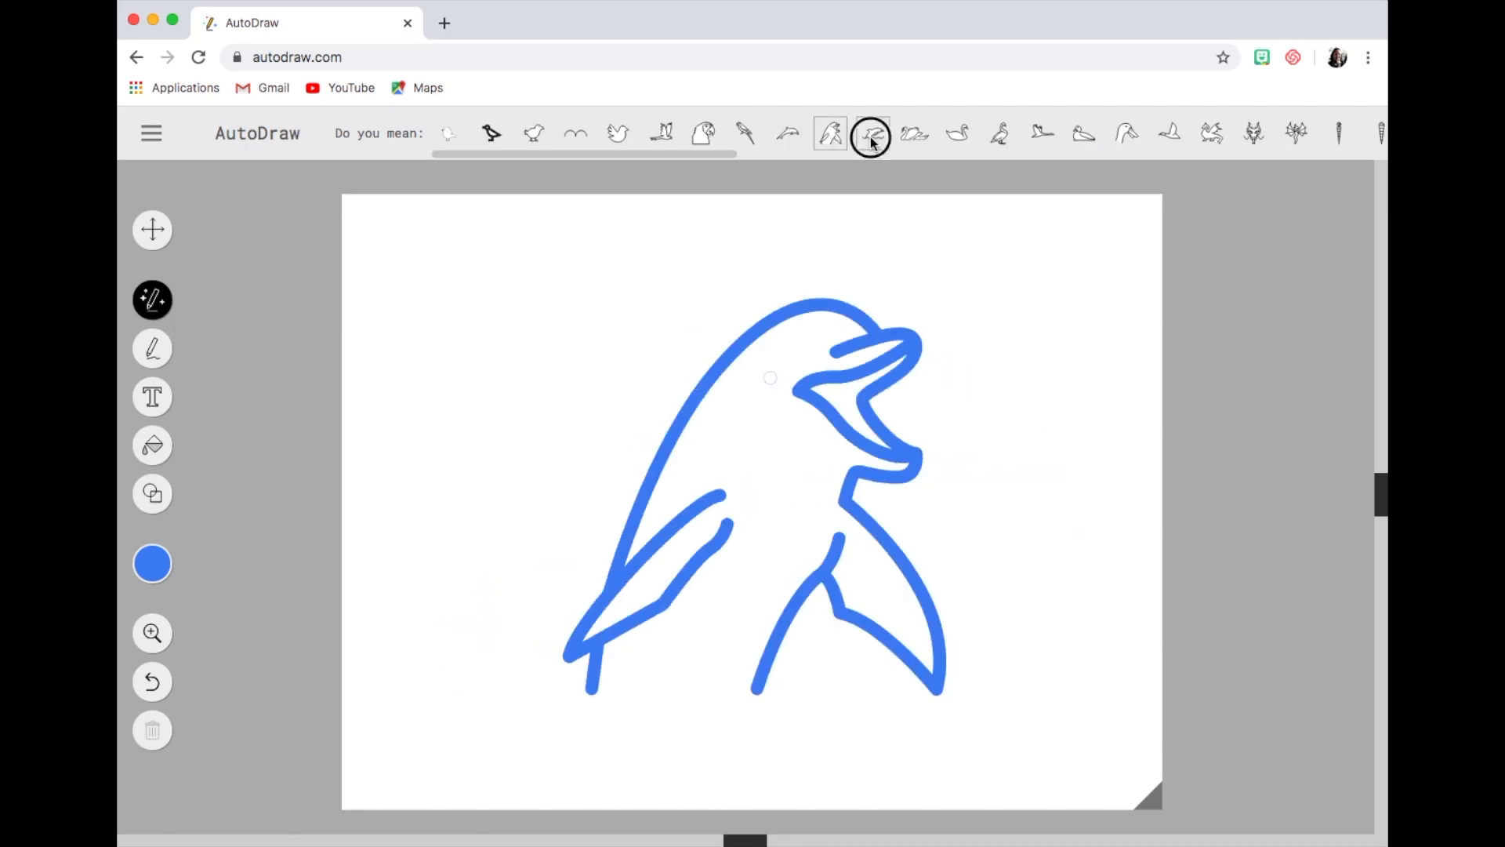
pyautogui.click(872, 138)
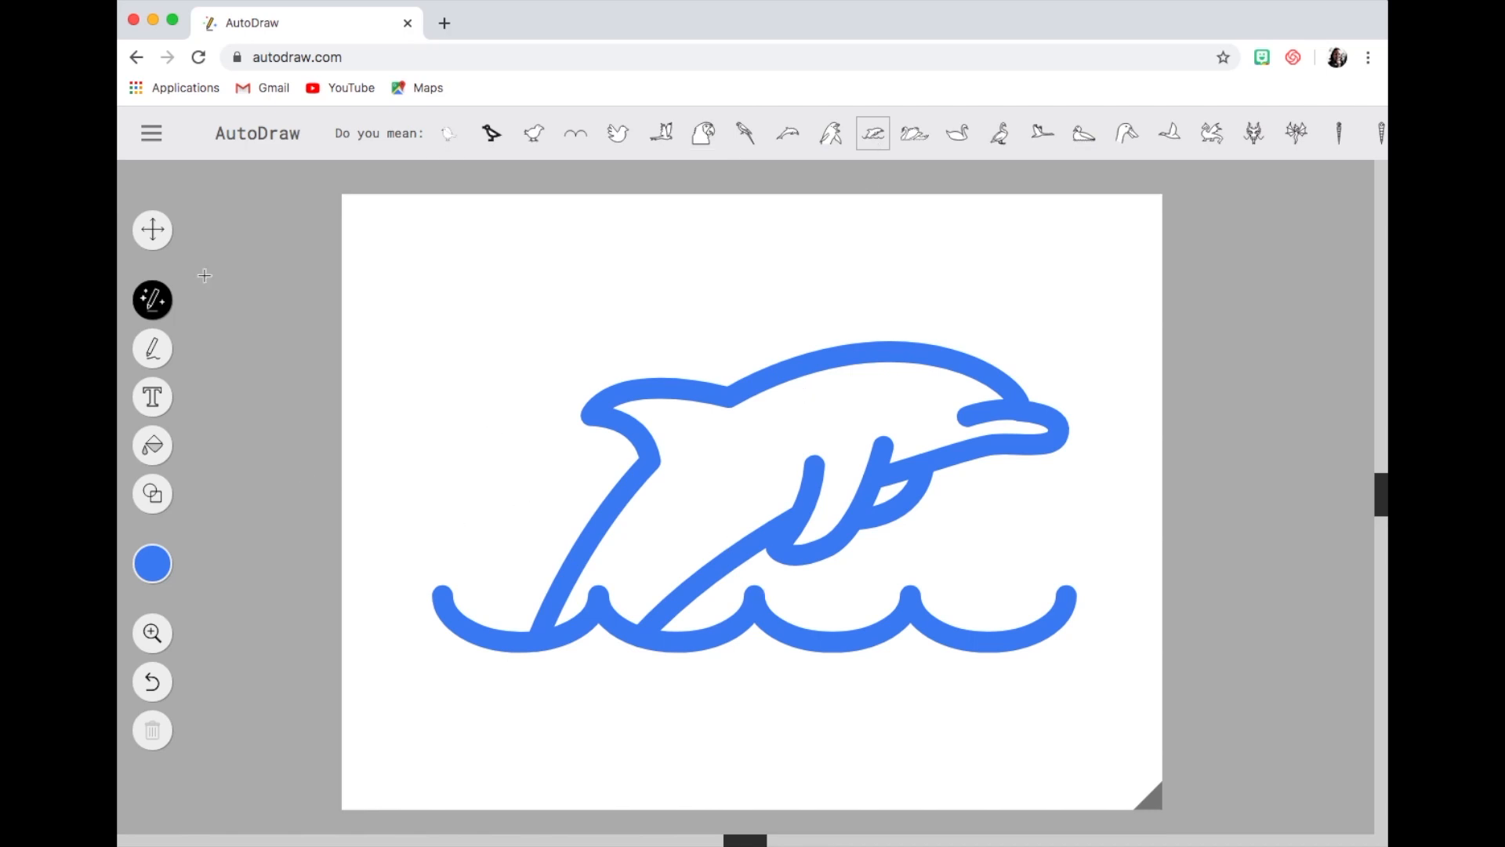
# - Shrink the dolphin drawing, move it to the canvas's upper left area, and rotate it clockwise so its snout tilts downward
pyautogui.click(152, 229)
pyautogui.click(814, 459)
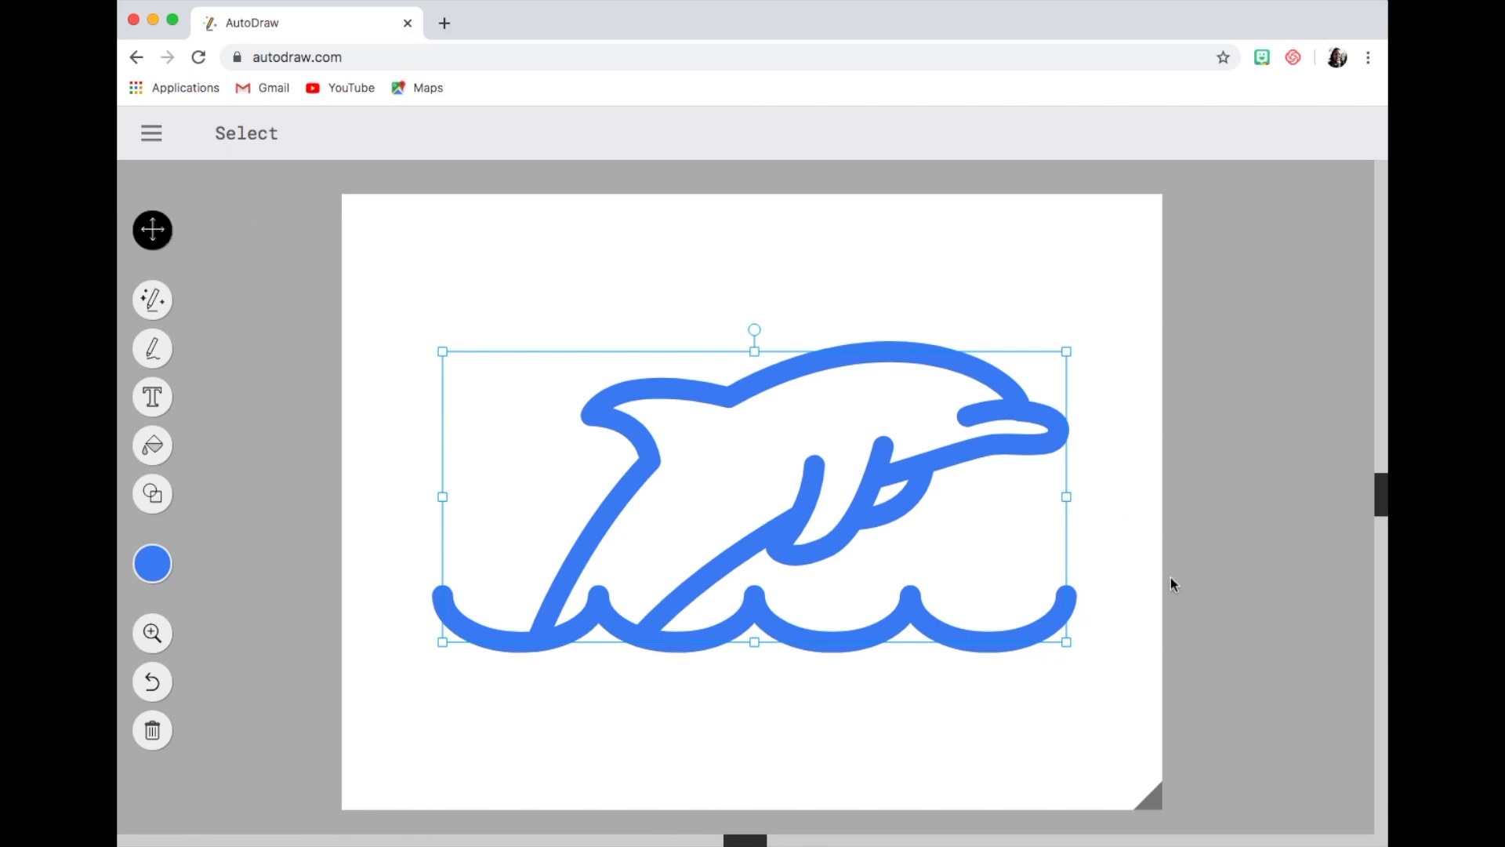
pyautogui.moveTo(1066, 642); pyautogui.dragTo(933, 556)
pyautogui.moveTo(688, 425)
pyautogui.mouseDown()
pyautogui.moveTo(622, 404)
pyautogui.moveTo(538, 319)
pyautogui.moveTo(643, 325)
pyautogui.mouseUp()
pyautogui.moveTo(589, 237)
pyautogui.mouseDown()
pyautogui.moveTo(625, 239)
pyautogui.moveTo(588, 242)
pyautogui.moveTo(604, 244)
pyautogui.mouseUp()
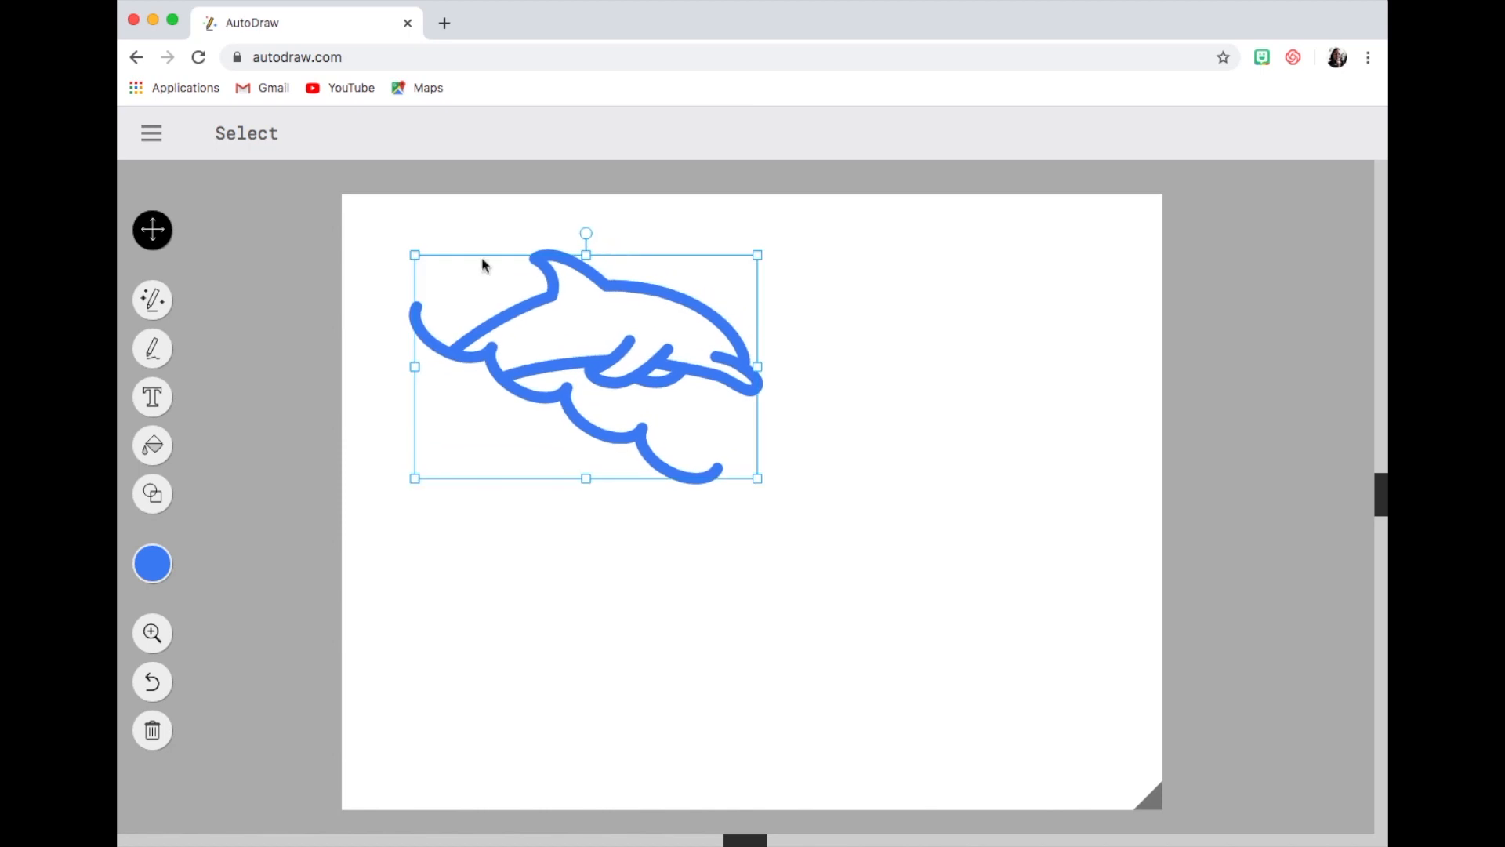
# - Fill the dolphin's body with medium grey from the second set of colours
pyautogui.click(153, 445)
pyautogui.moveTo(155, 574)
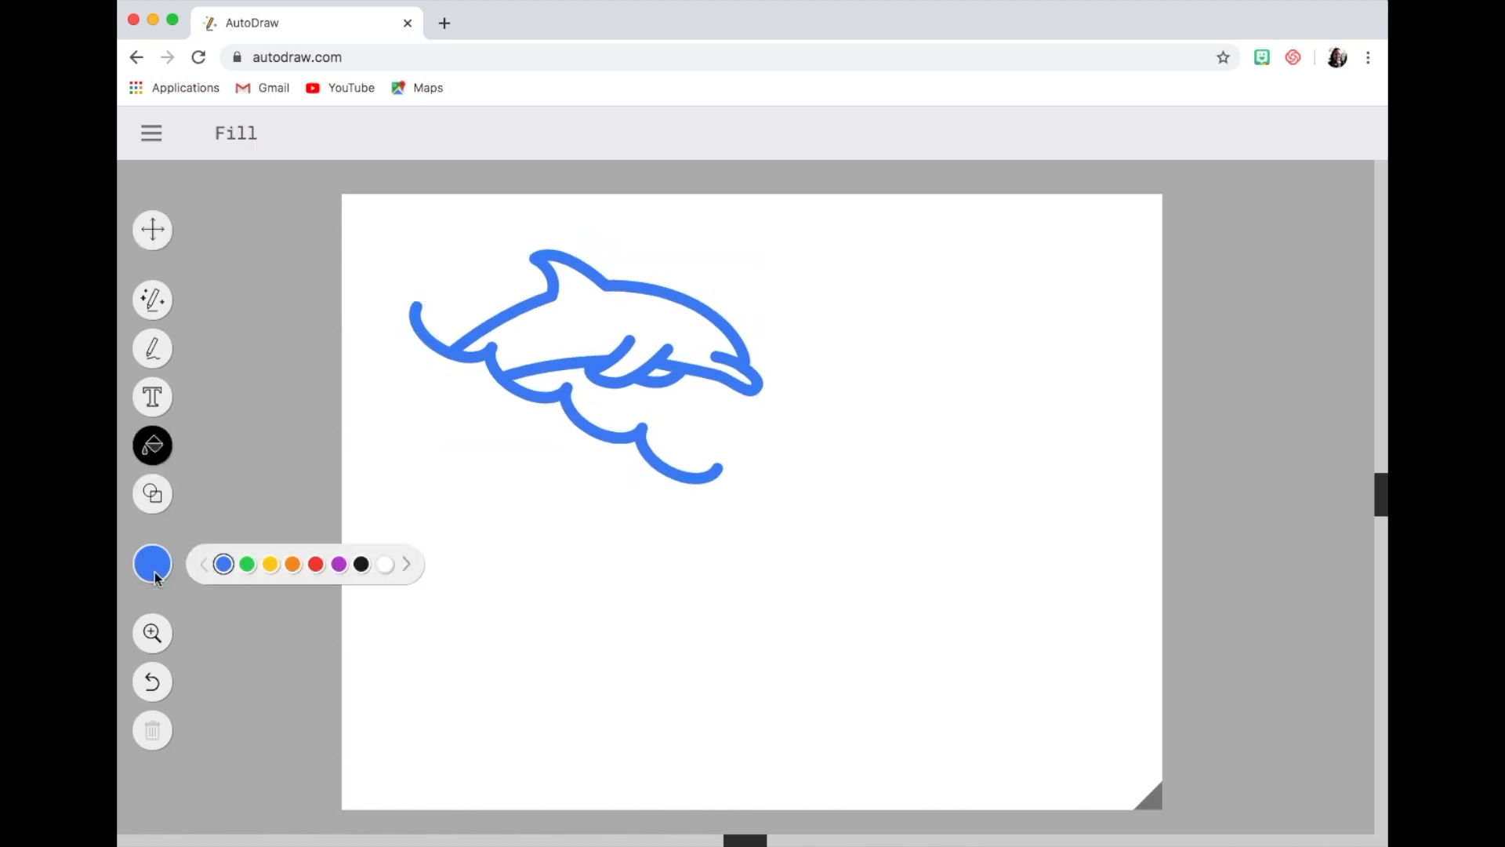
pyautogui.click(406, 564)
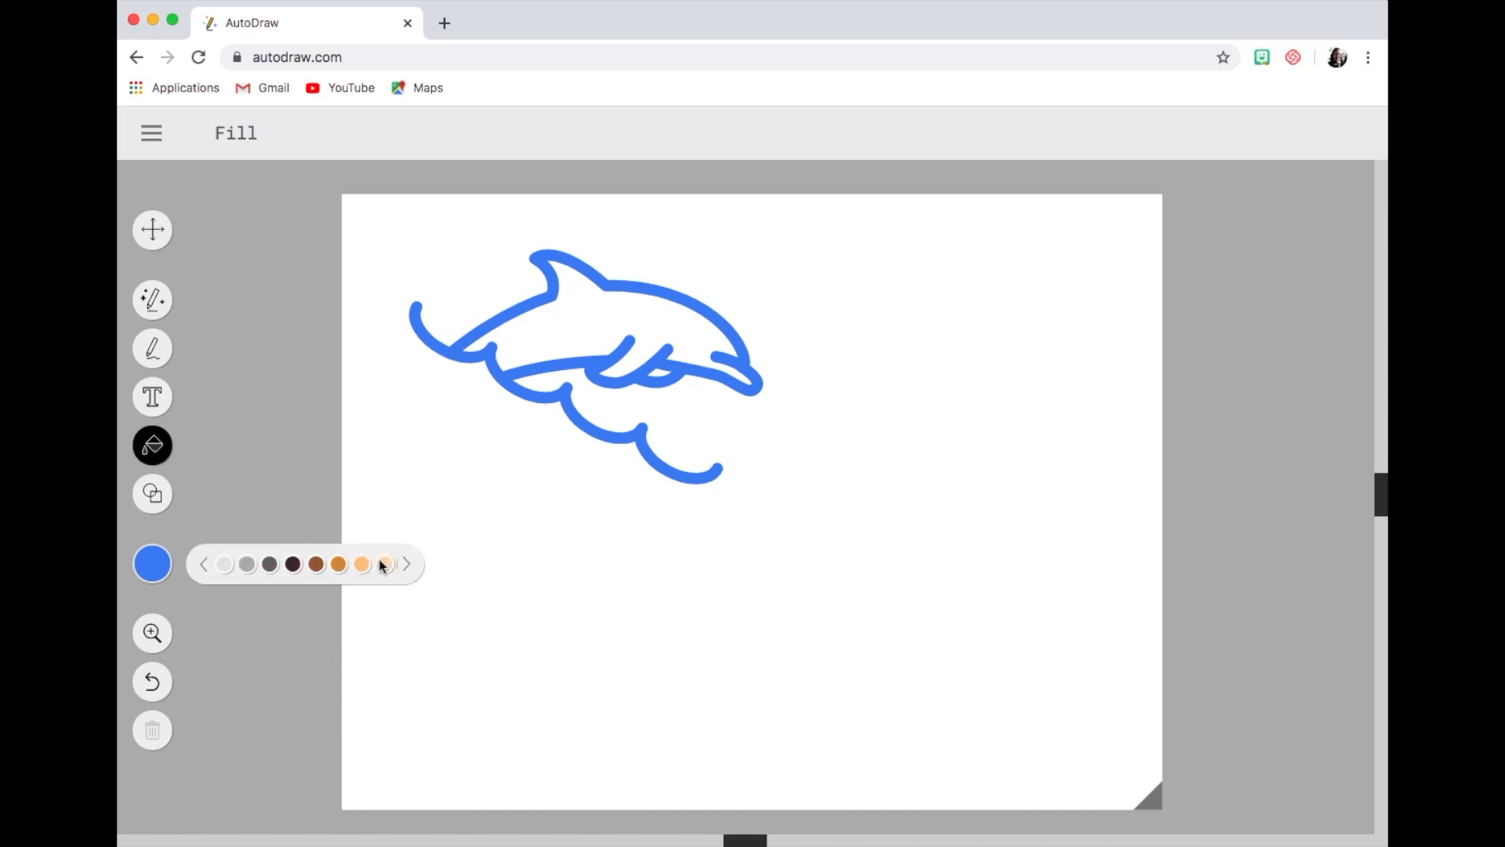
pyautogui.click(246, 565)
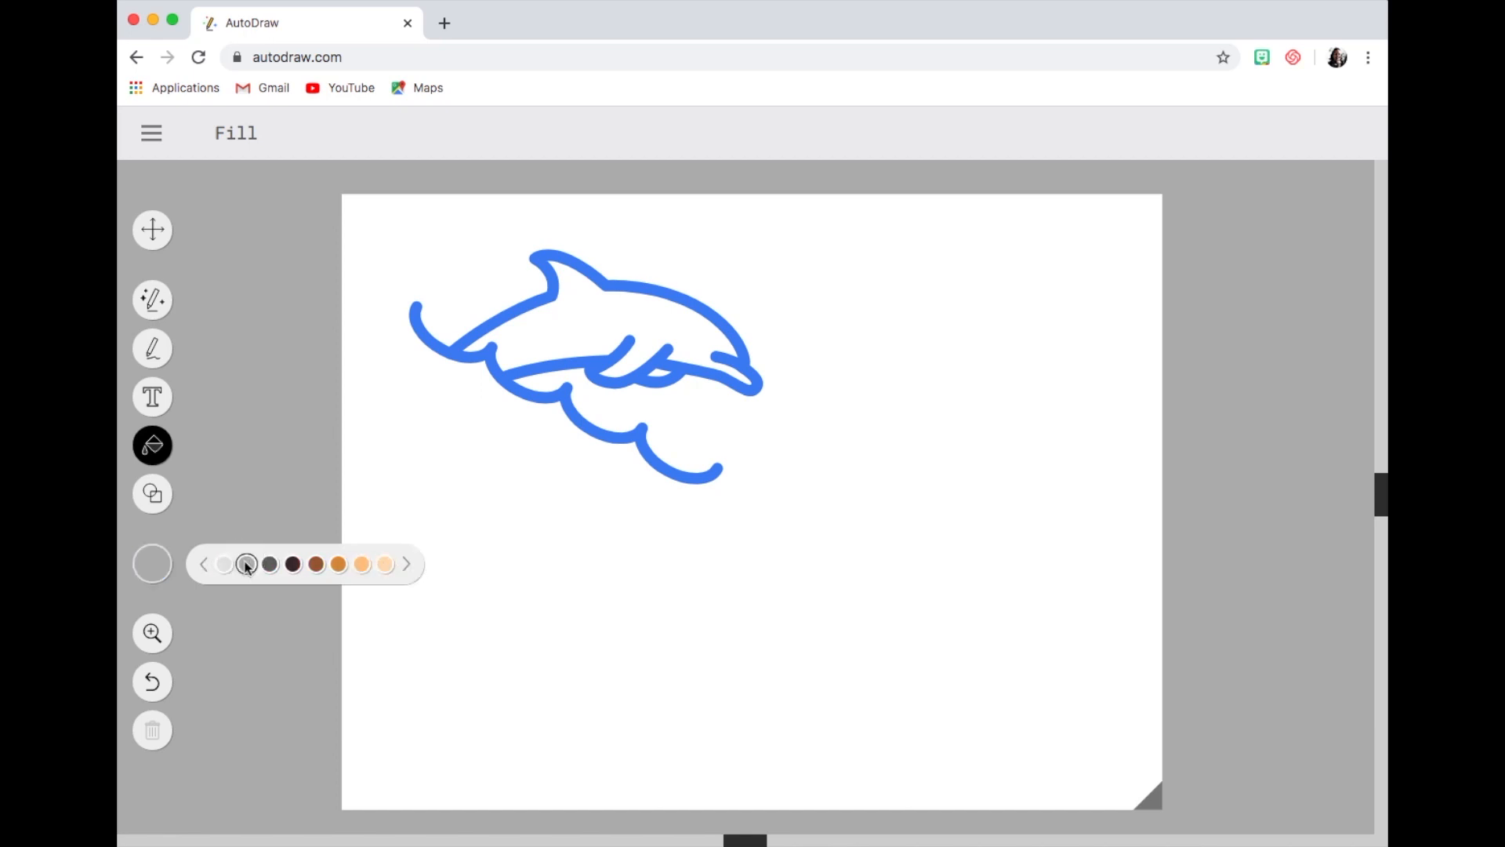
pyautogui.click(582, 341)
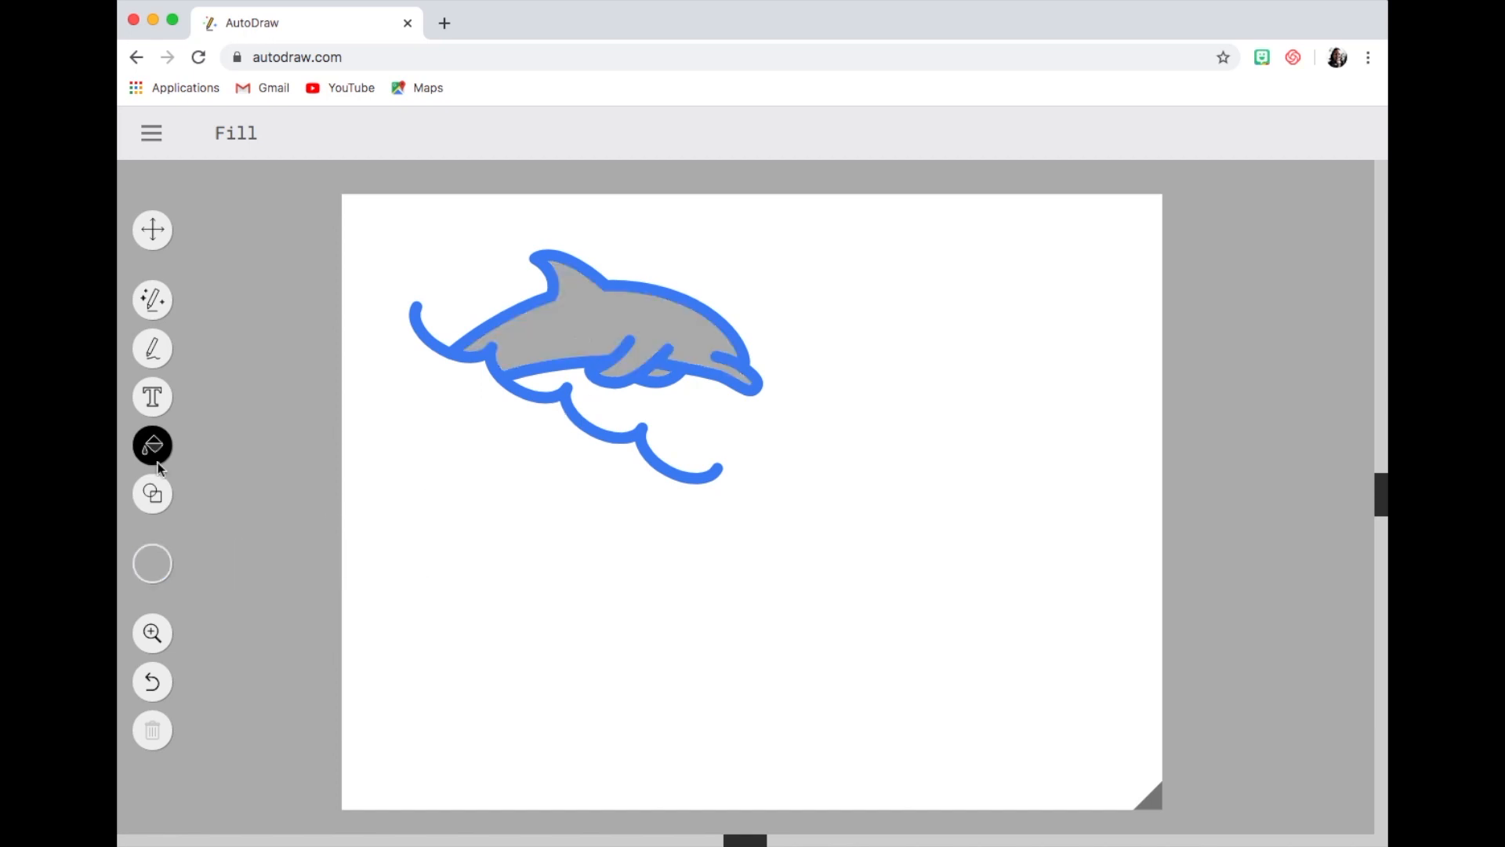
# - Draw a small yellow eye on the dolphin's head with the Draw tool
pyautogui.click(152, 348)
pyautogui.click(150, 561)
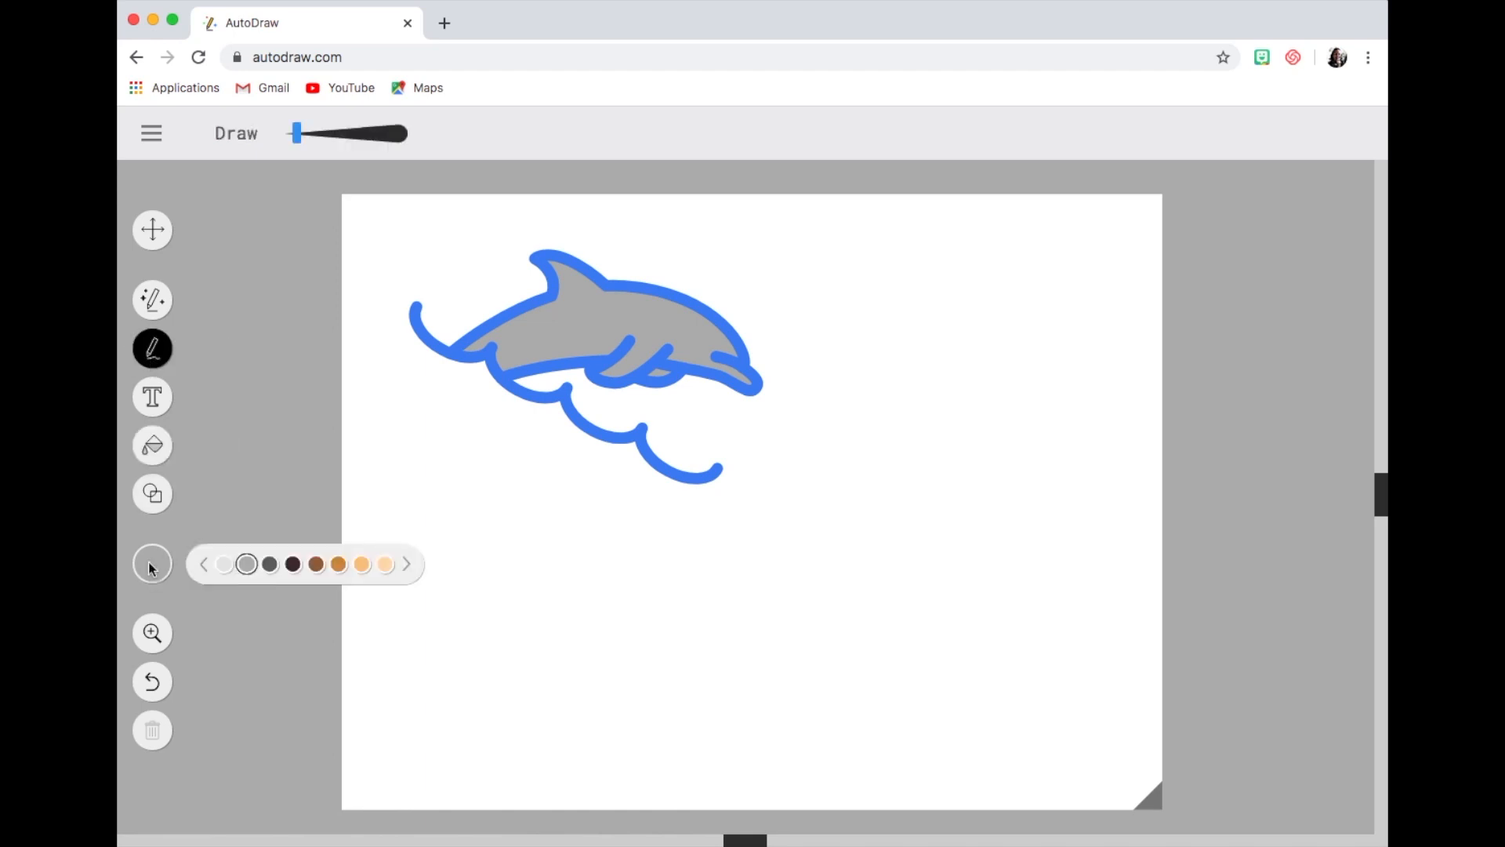
pyautogui.click(204, 564)
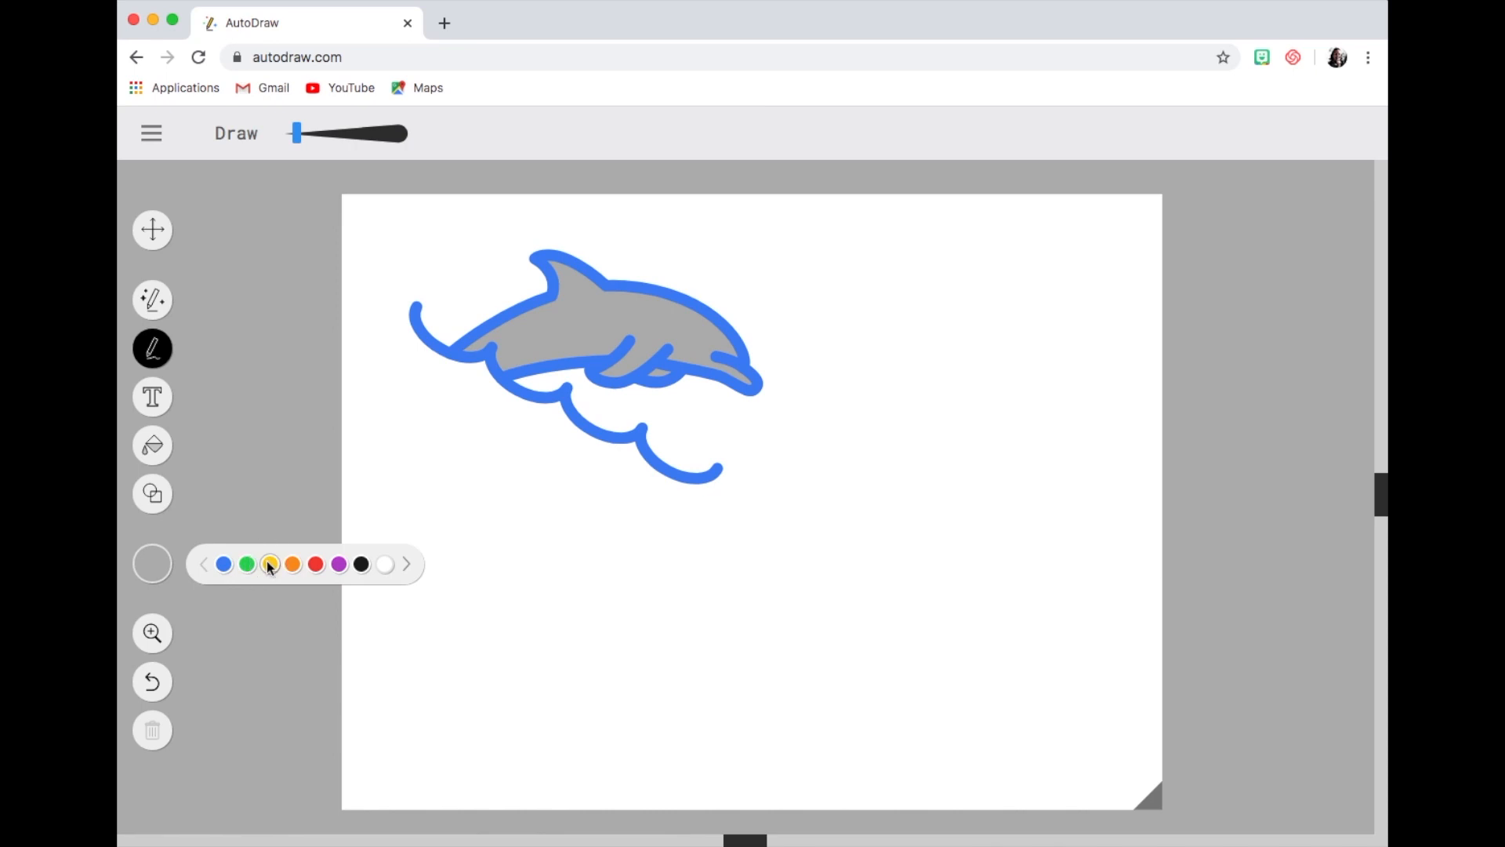
pyautogui.click(270, 564)
pyautogui.moveTo(710, 338); pyautogui.dragTo(711, 337)
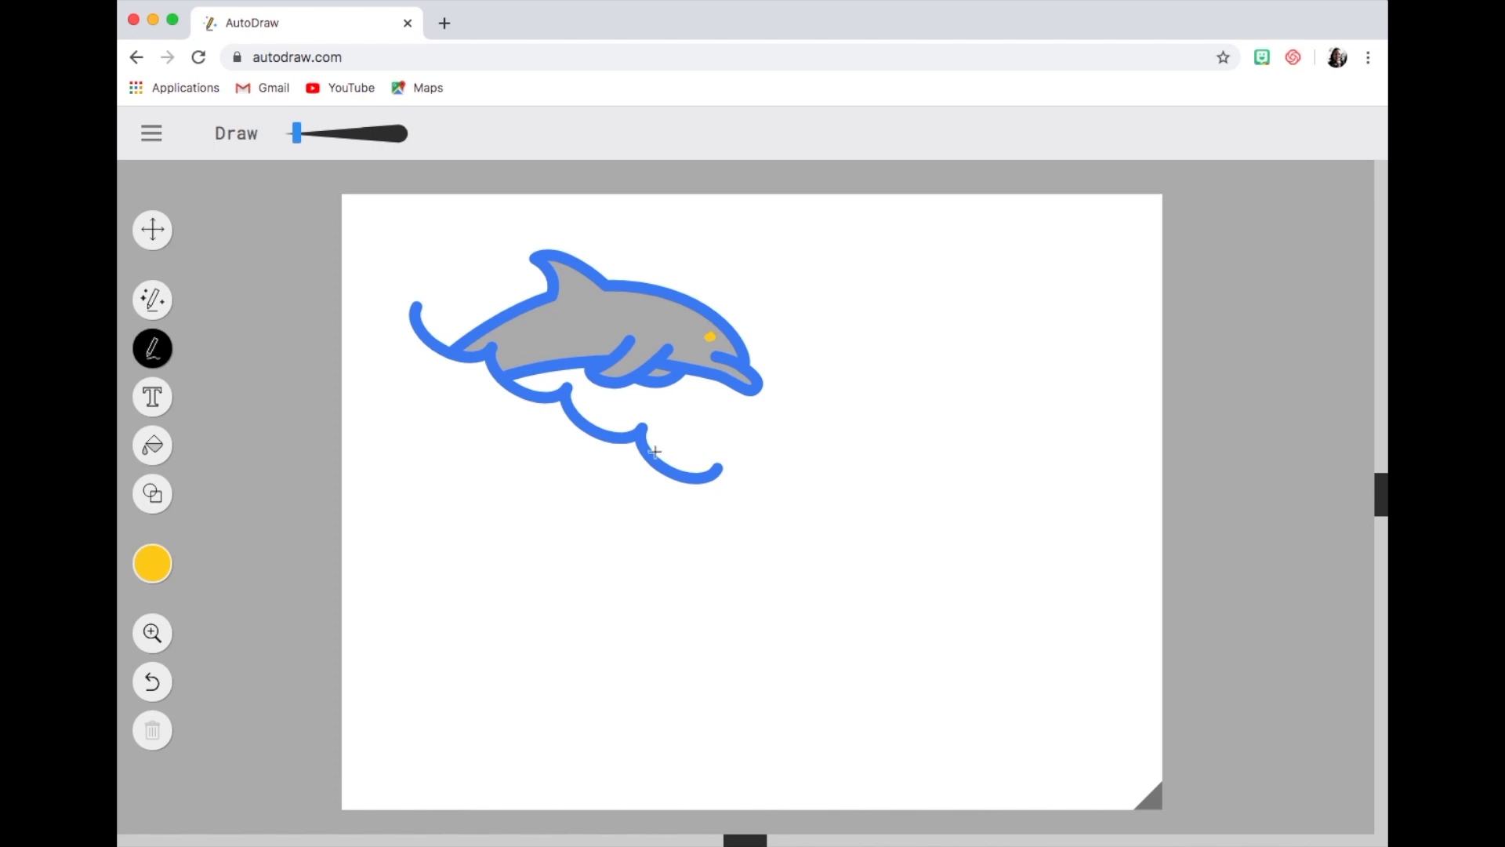
# - Download the dolphin drawing and start over with a blank landscape canvas
pyautogui.click(143, 137)
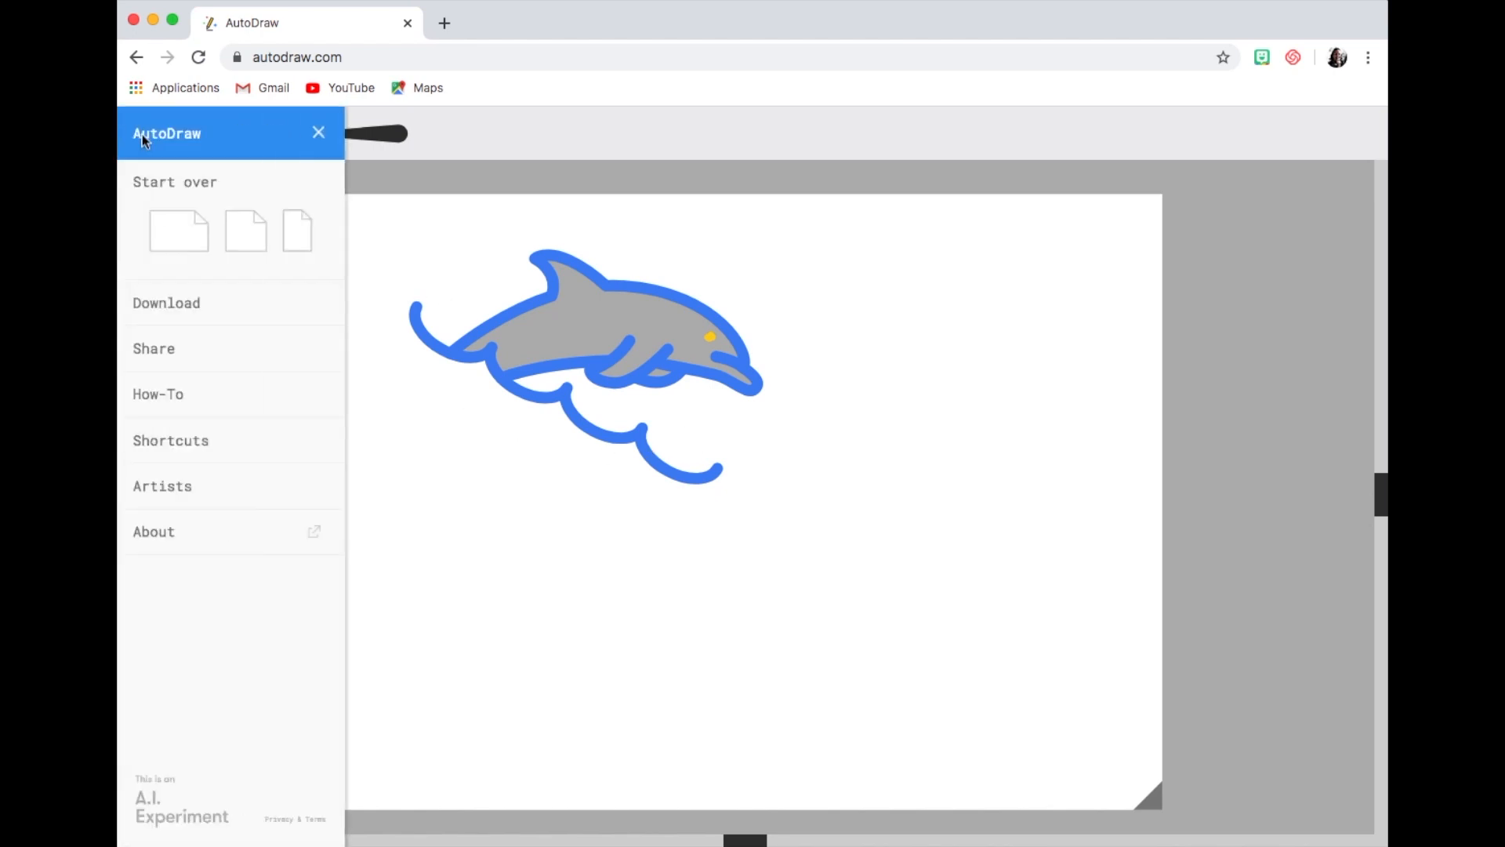
pyautogui.click(193, 303)
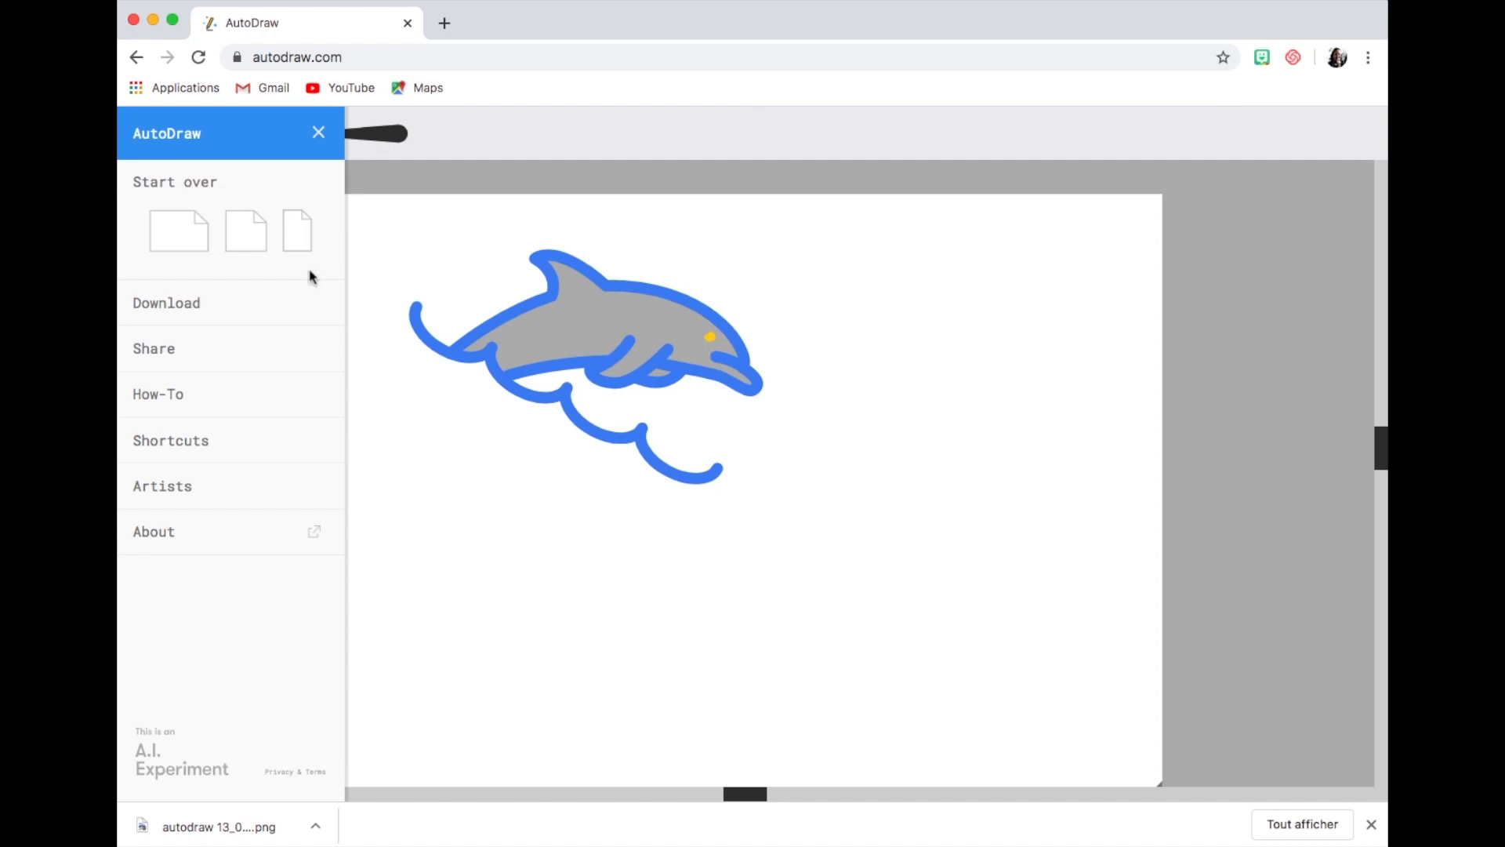
pyautogui.click(180, 231)
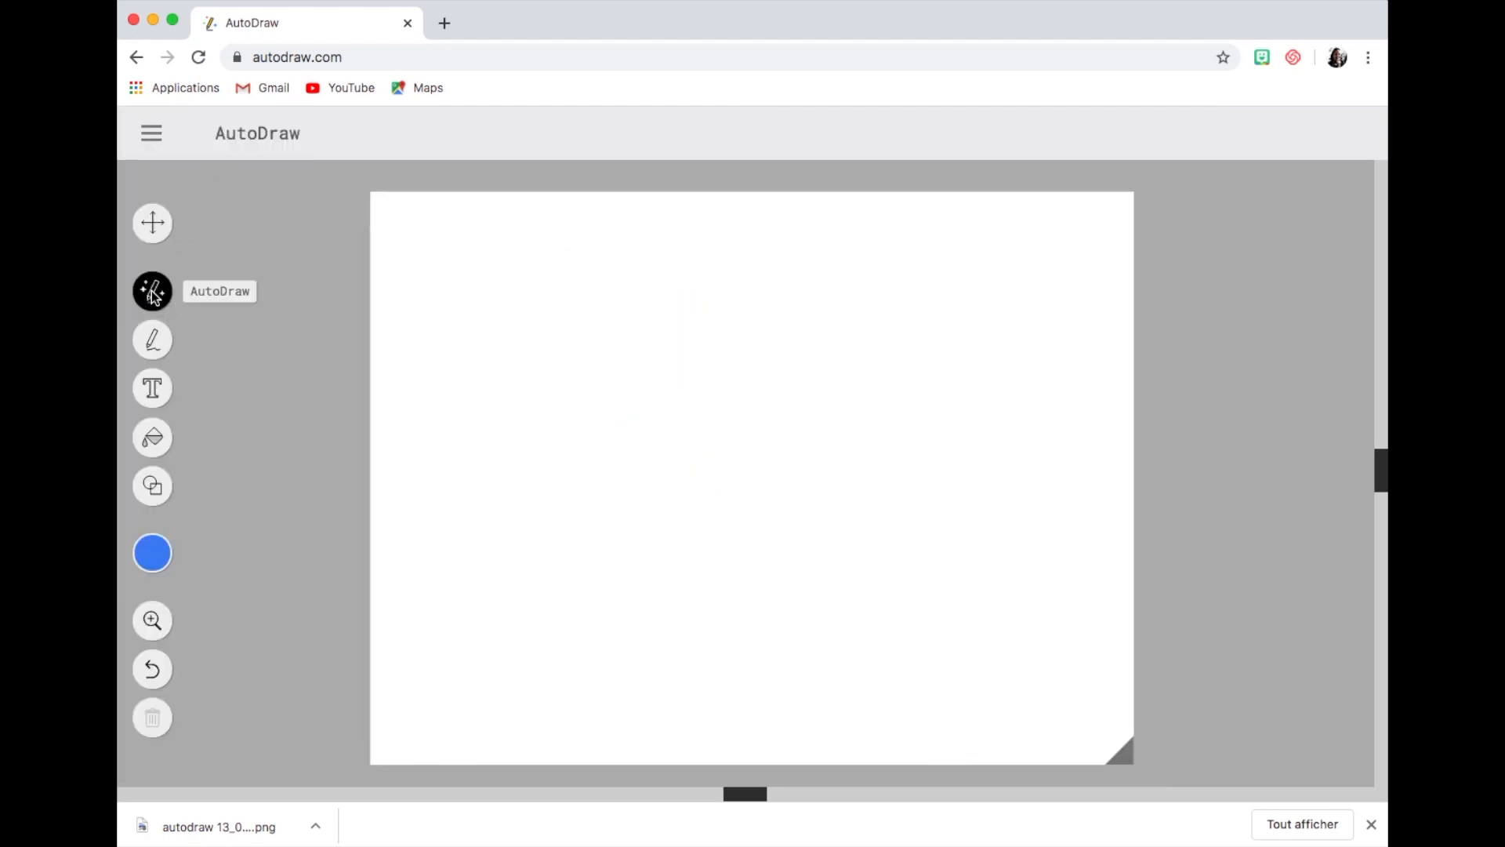
# - Sketch a rough house with walls, three openings and a pitched roof, and replace it with the suggested five-storey brick building
pyautogui.moveTo(544, 435)
pyautogui.mouseDown()
pyautogui.moveTo(537, 669)
pyautogui.moveTo(753, 655)
pyautogui.moveTo(953, 593)
pyautogui.mouseUp()
pyautogui.moveTo(951, 491)
pyautogui.mouseDown()
pyautogui.moveTo(943, 439)
pyautogui.moveTo(547, 438)
pyautogui.moveTo(593, 521)
pyautogui.moveTo(628, 518)
pyautogui.moveTo(634, 485)
pyautogui.moveTo(588, 475)
pyautogui.mouseUp()
pyautogui.moveTo(751, 509)
pyautogui.mouseDown()
pyautogui.moveTo(821, 514)
pyautogui.moveTo(826, 488)
pyautogui.moveTo(770, 483)
pyautogui.moveTo(739, 505)
pyautogui.moveTo(773, 505)
pyautogui.mouseUp()
pyautogui.moveTo(743, 564)
pyautogui.mouseDown()
pyautogui.moveTo(745, 595)
pyautogui.moveTo(822, 599)
pyautogui.moveTo(821, 563)
pyautogui.moveTo(742, 567)
pyautogui.mouseUp()
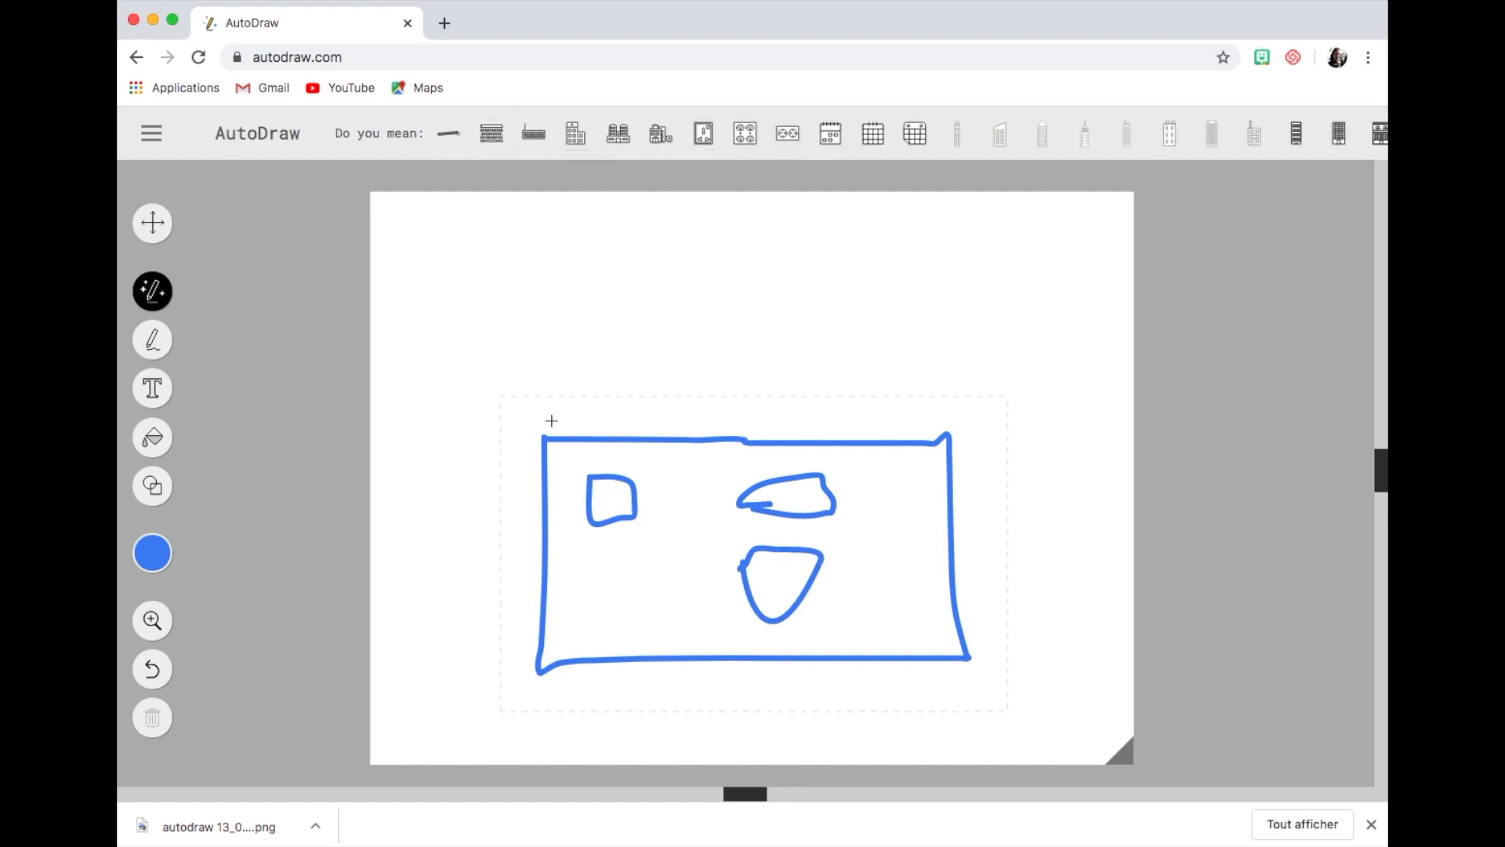
pyautogui.moveTo(541, 437)
pyautogui.mouseDown()
pyautogui.moveTo(757, 261)
pyautogui.moveTo(947, 436)
pyautogui.mouseUp()
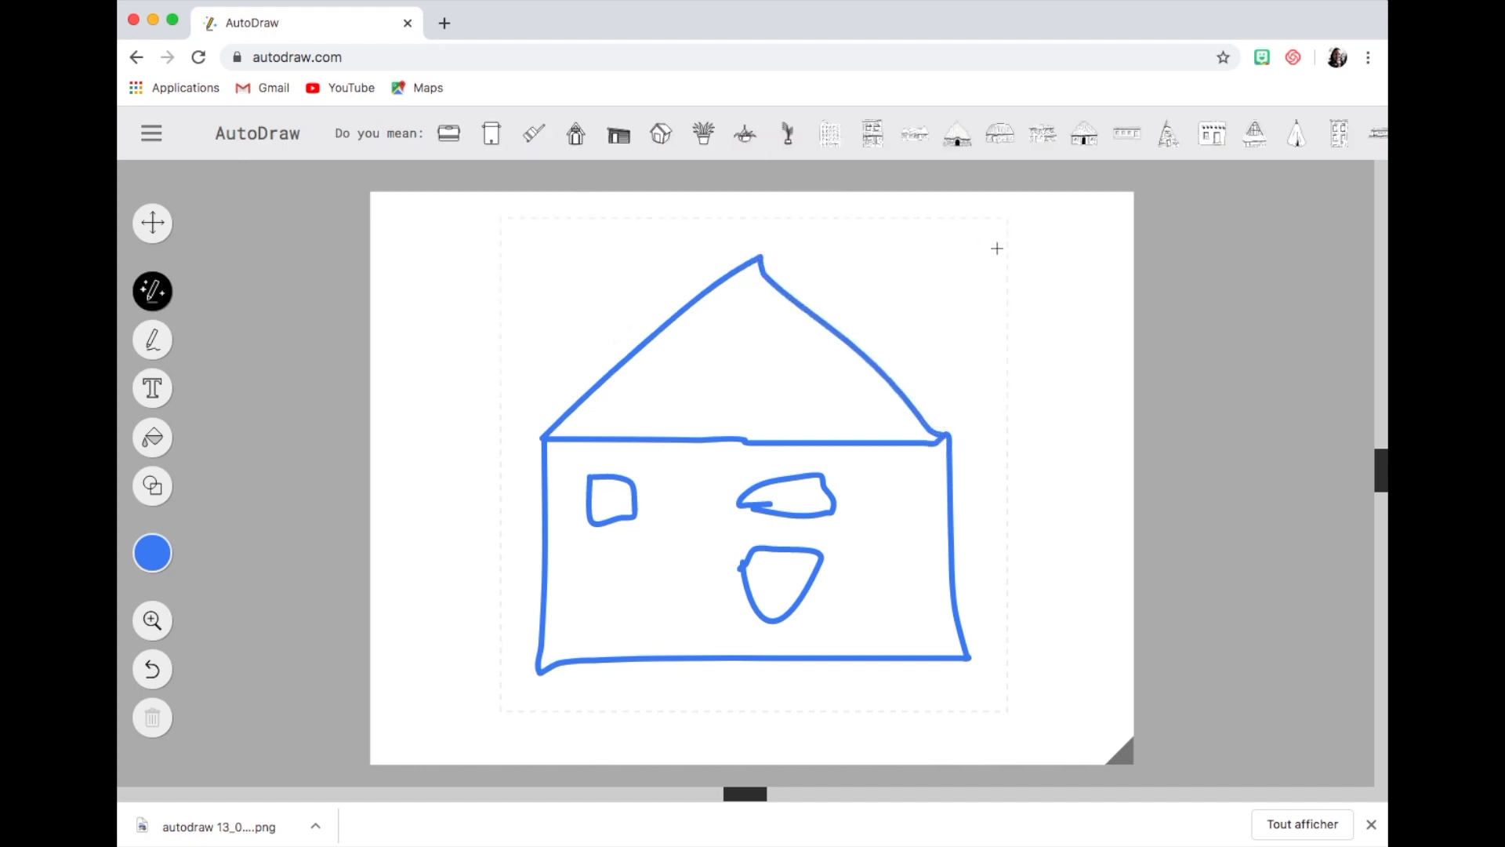
pyautogui.click(829, 136)
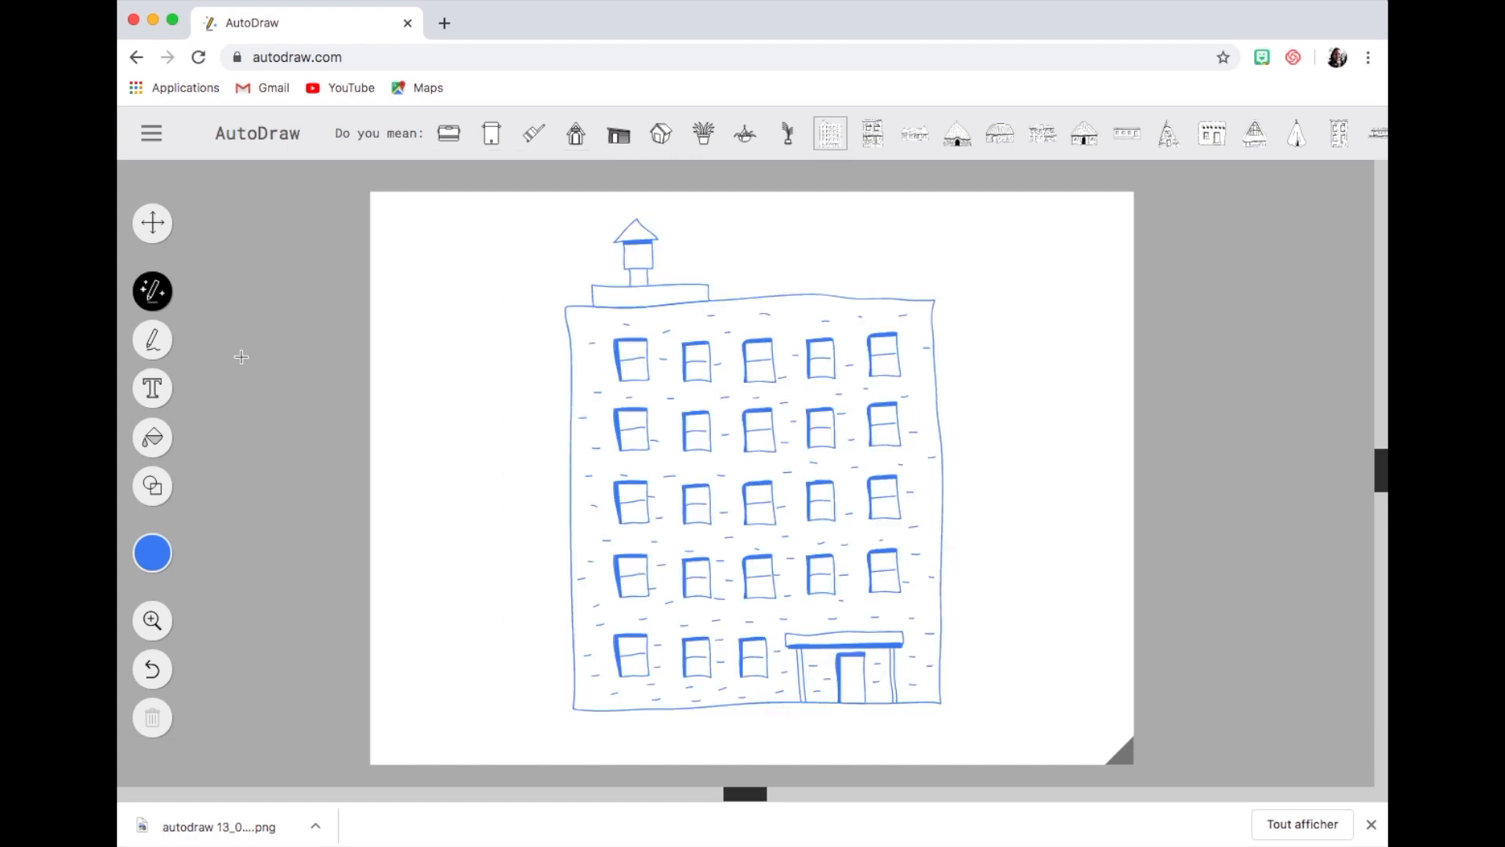
# - Fill the building's walls with medium grey
pyautogui.click(153, 439)
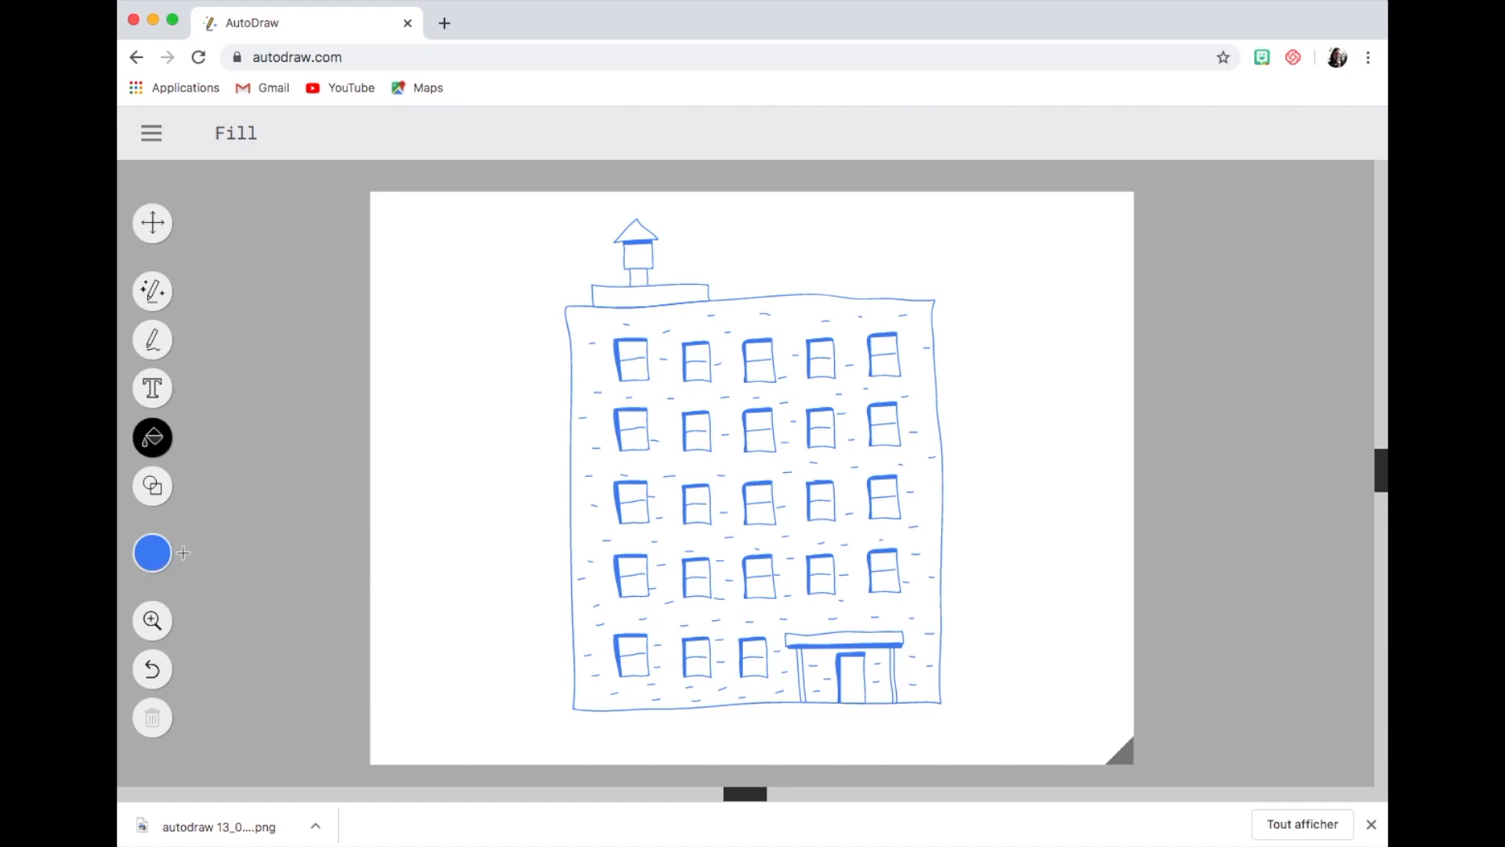
pyautogui.moveTo(183, 553)
pyautogui.click(407, 554)
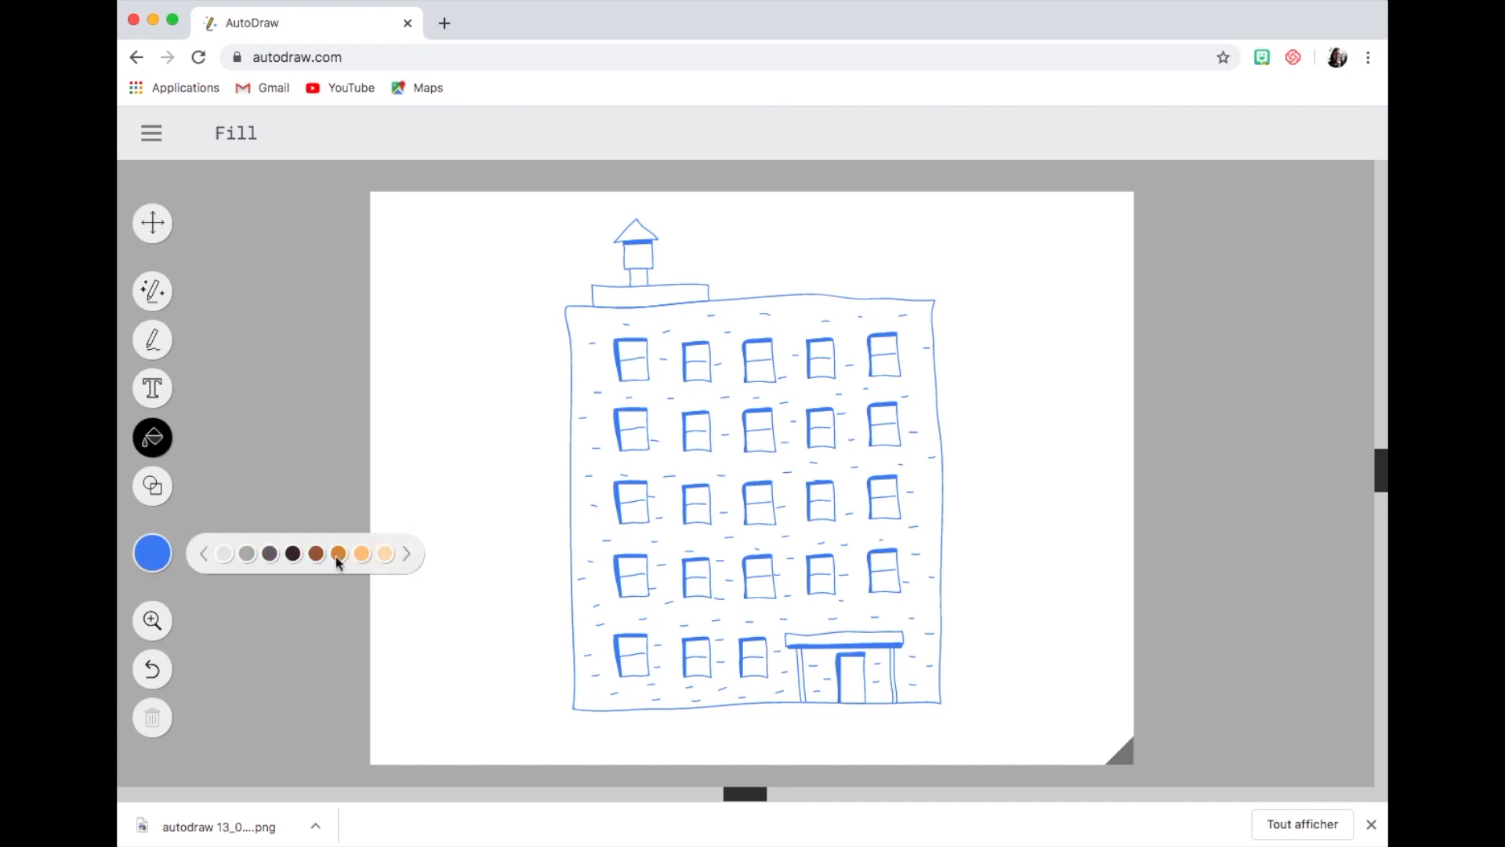
pyautogui.click(247, 553)
pyautogui.click(585, 524)
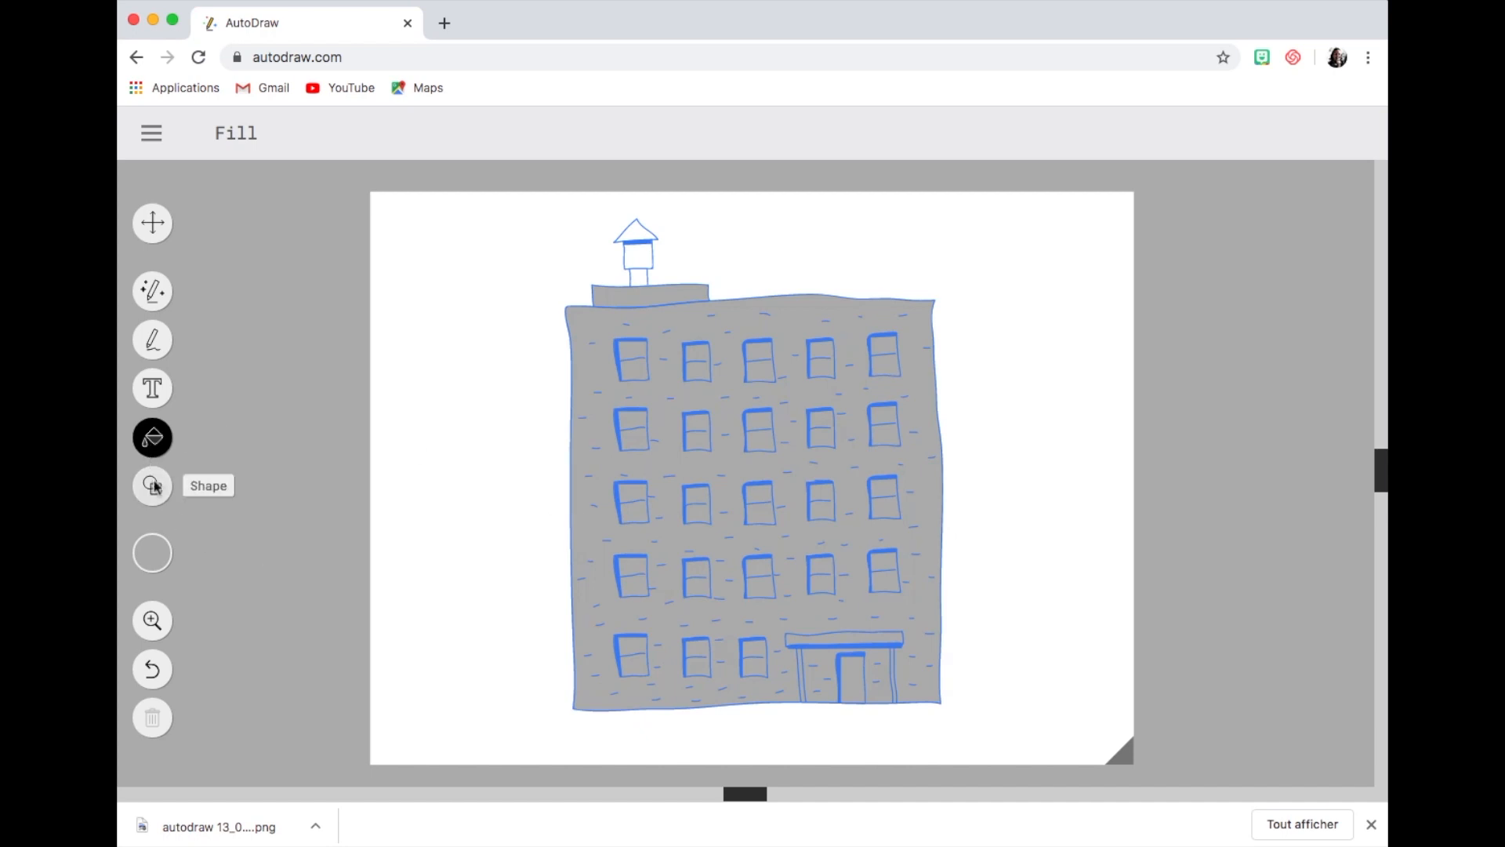
# - Fill five of the building's windows yellow, scattered over the upper four floors
pyautogui.moveTo(151, 558)
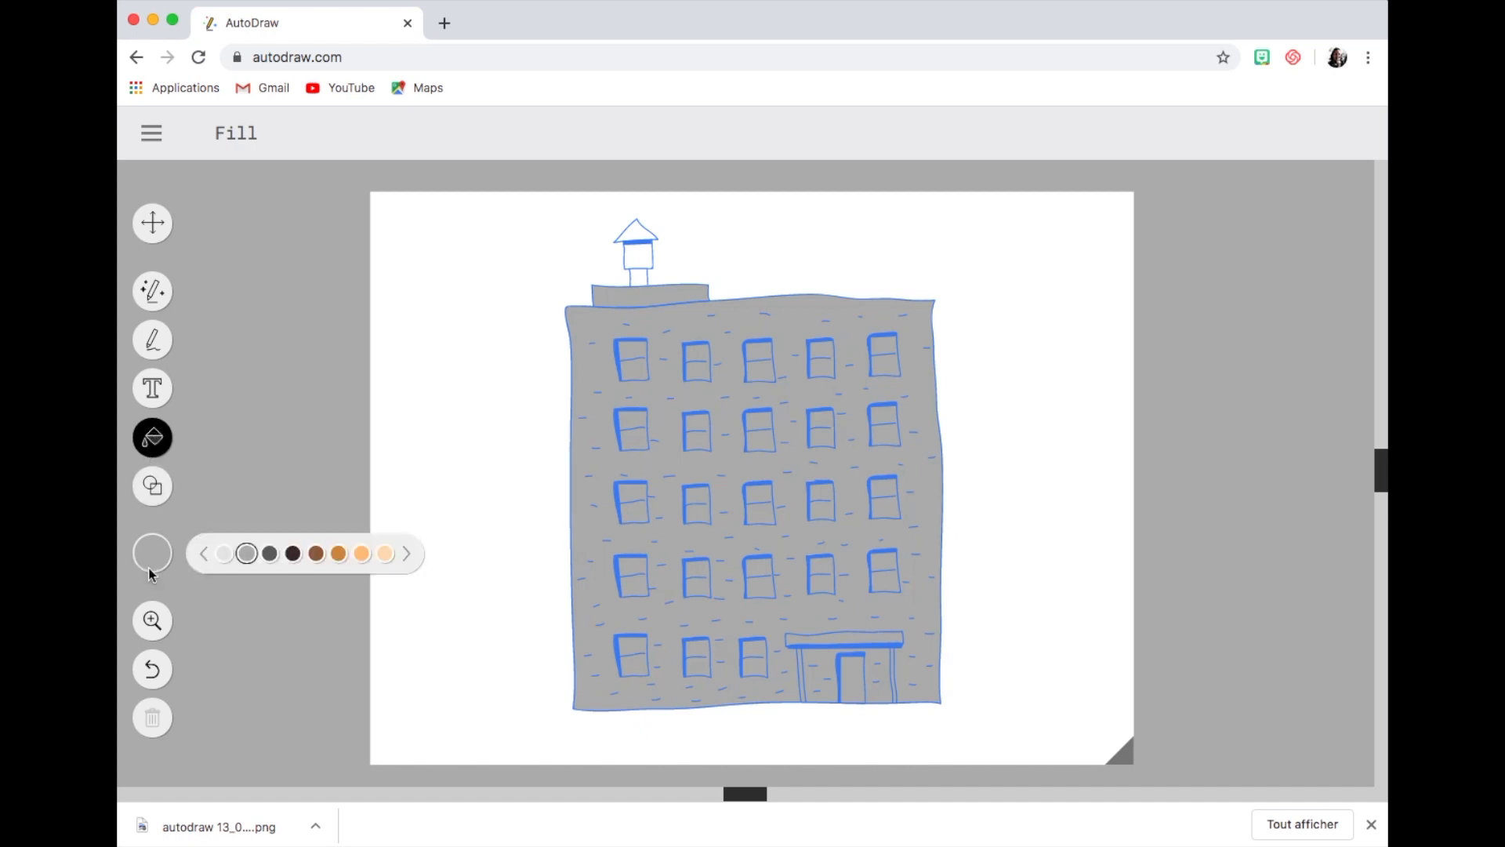
pyautogui.click(204, 555)
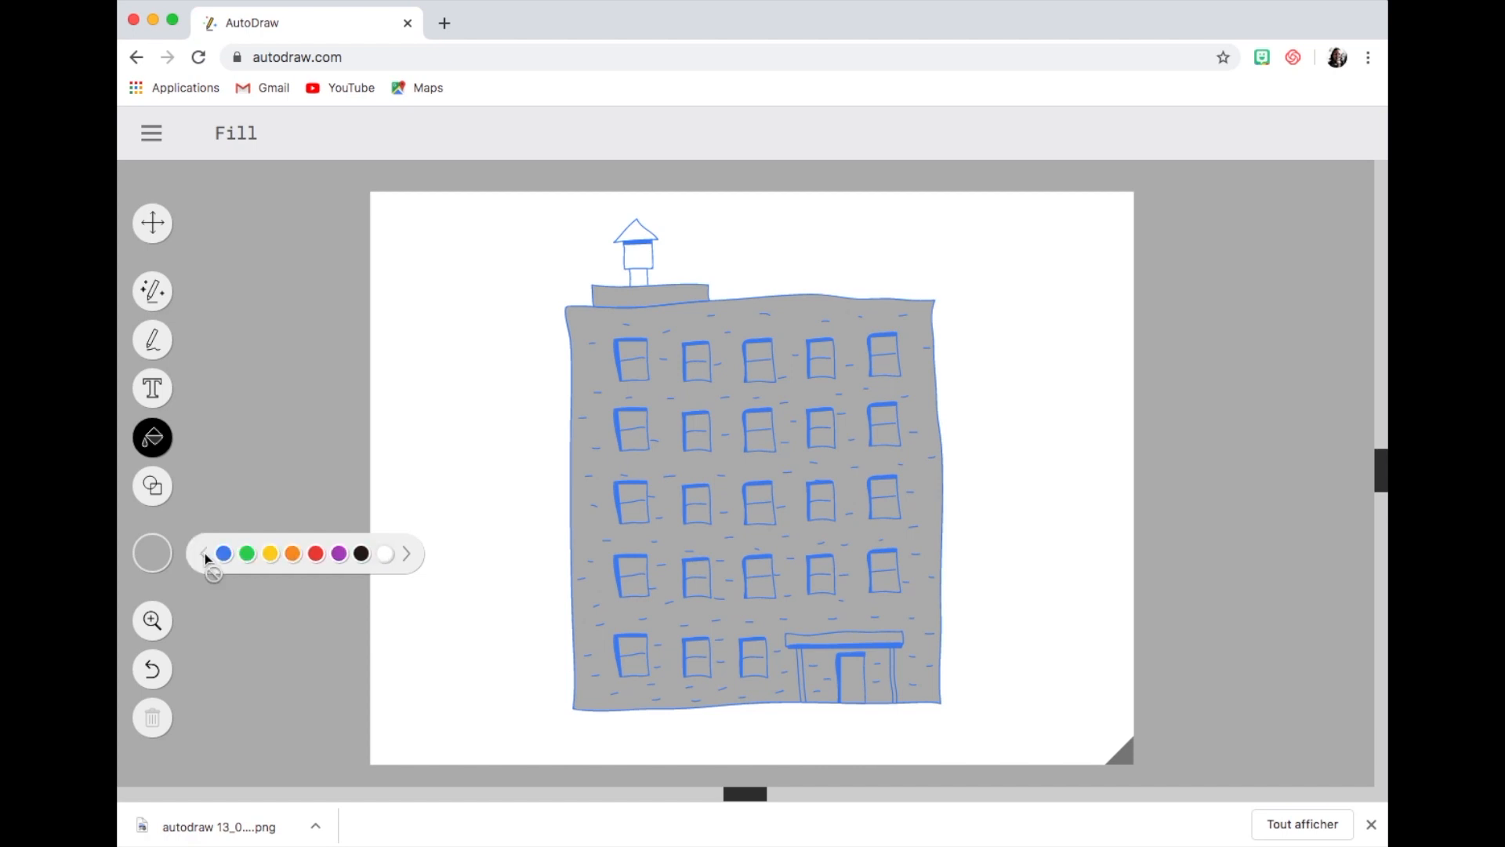
pyautogui.click(270, 553)
pyautogui.click(761, 508)
pyautogui.click(760, 435)
pyautogui.click(647, 441)
pyautogui.click(883, 566)
pyautogui.click(888, 357)
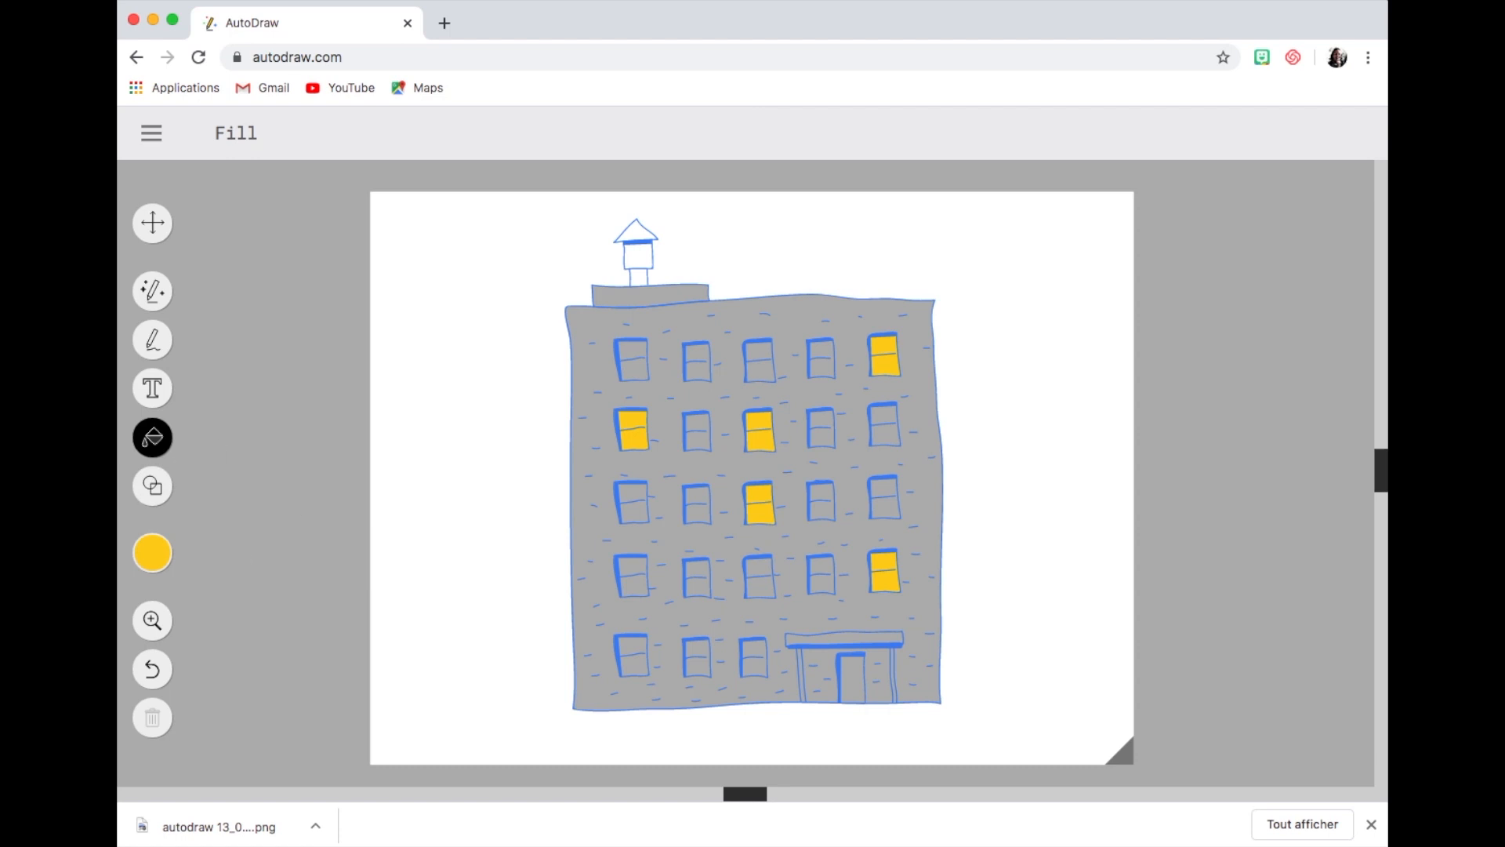
# - Start over with a blank landscape canvas and sketch a wavy black snake with a forked tongue
pyautogui.click(151, 135)
pyautogui.click(178, 227)
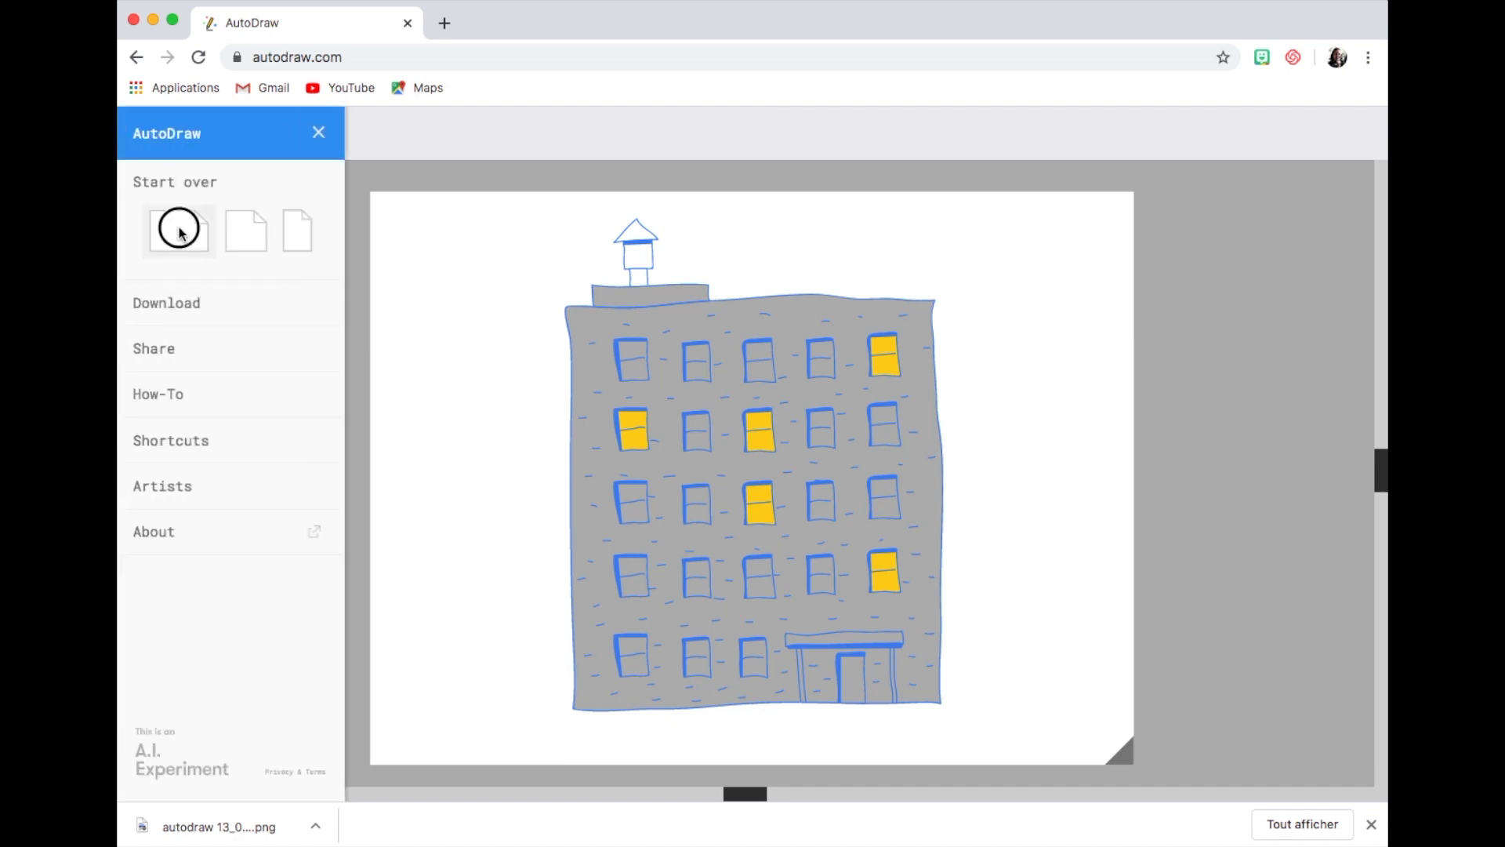
pyautogui.click(171, 553)
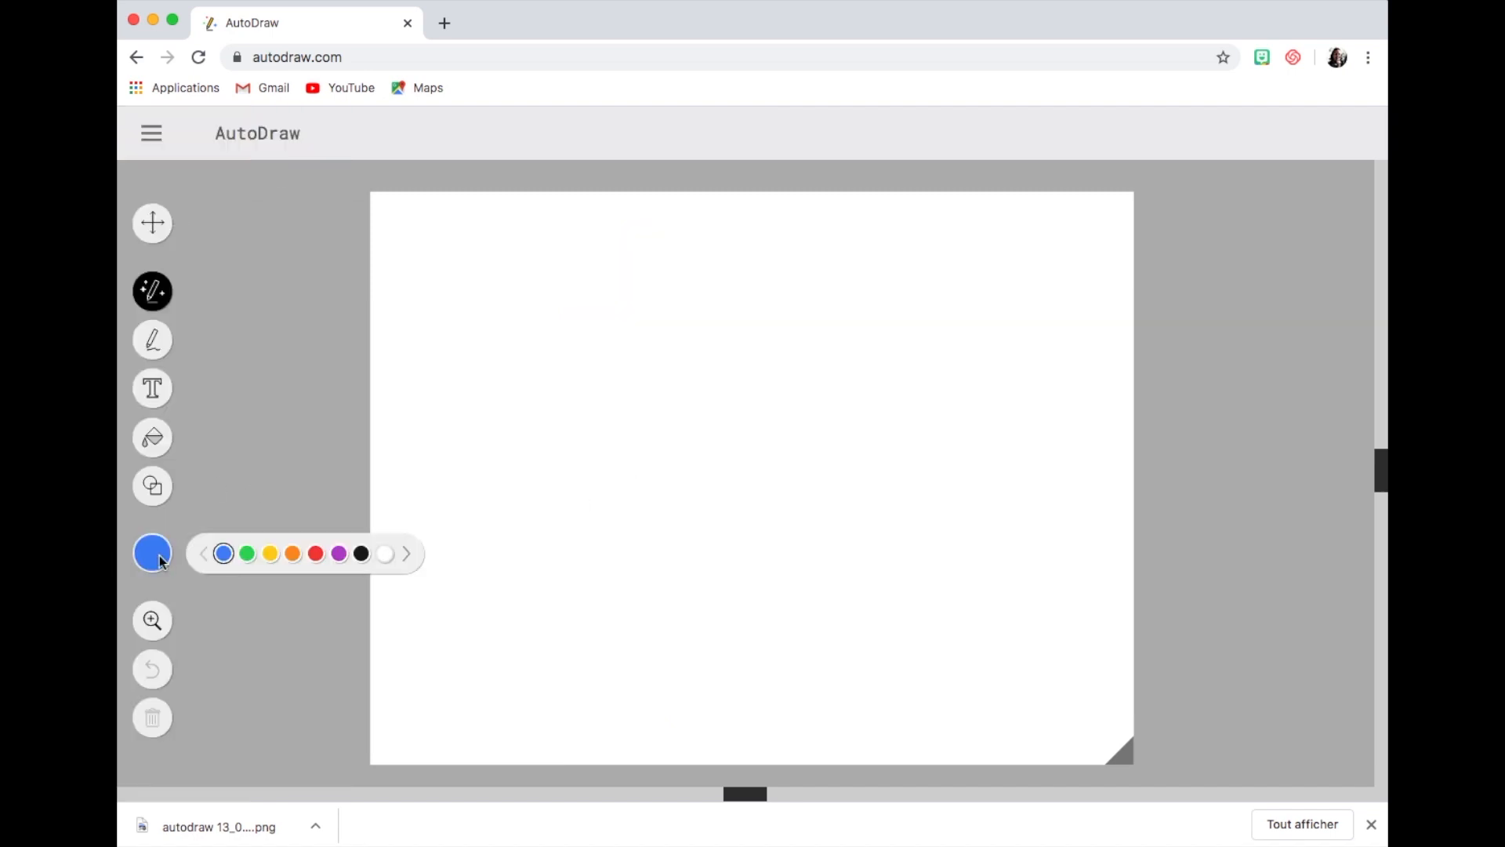
pyautogui.click(361, 553)
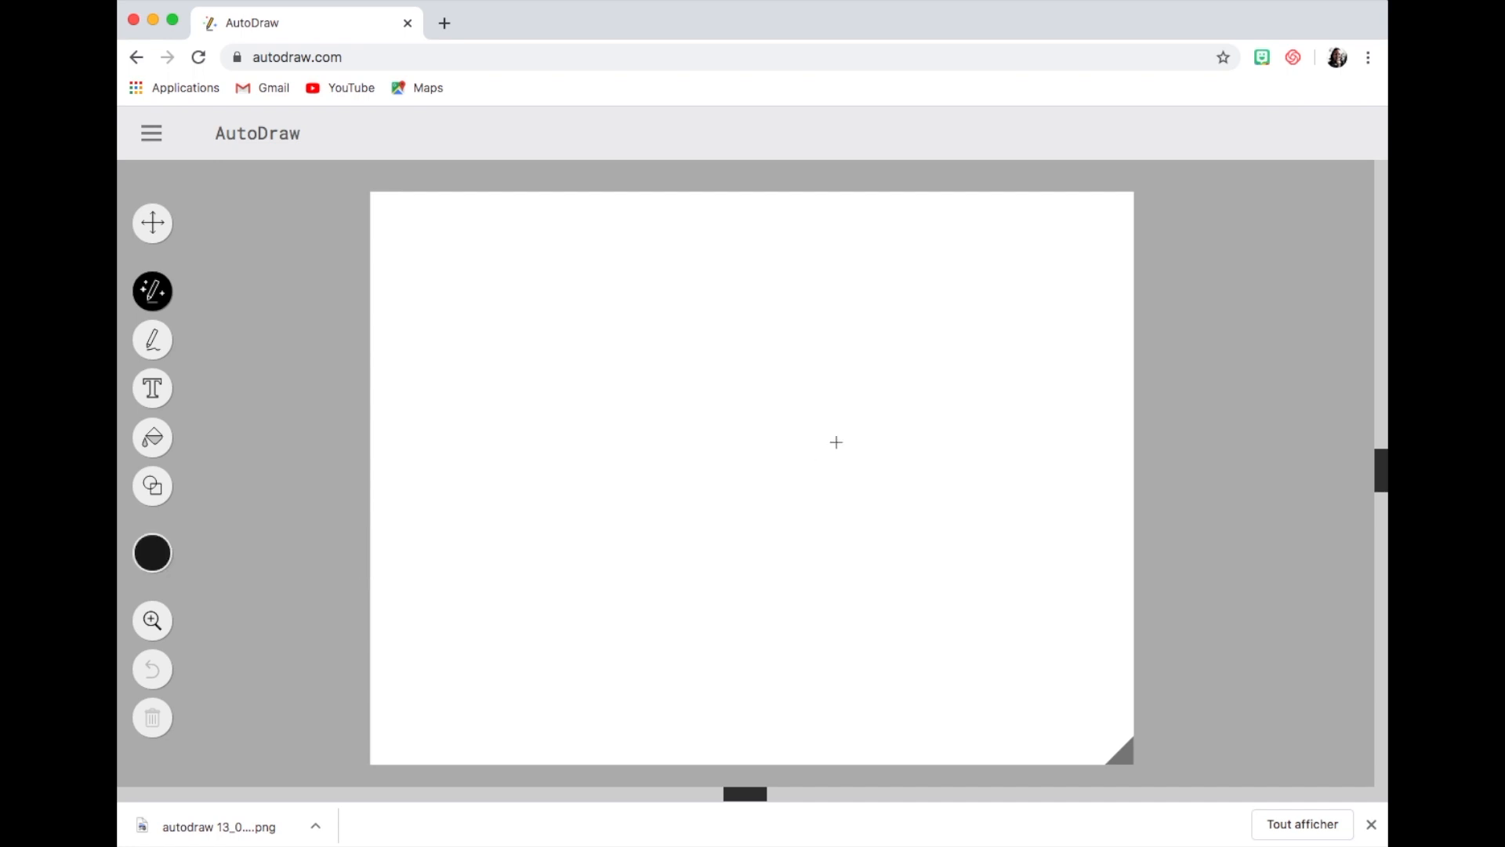
pyautogui.moveTo(918, 416)
pyautogui.mouseDown()
pyautogui.moveTo(764, 504)
pyautogui.moveTo(722, 561)
pyautogui.moveTo(681, 545)
pyautogui.moveTo(619, 561)
pyautogui.moveTo(576, 593)
pyautogui.mouseUp()
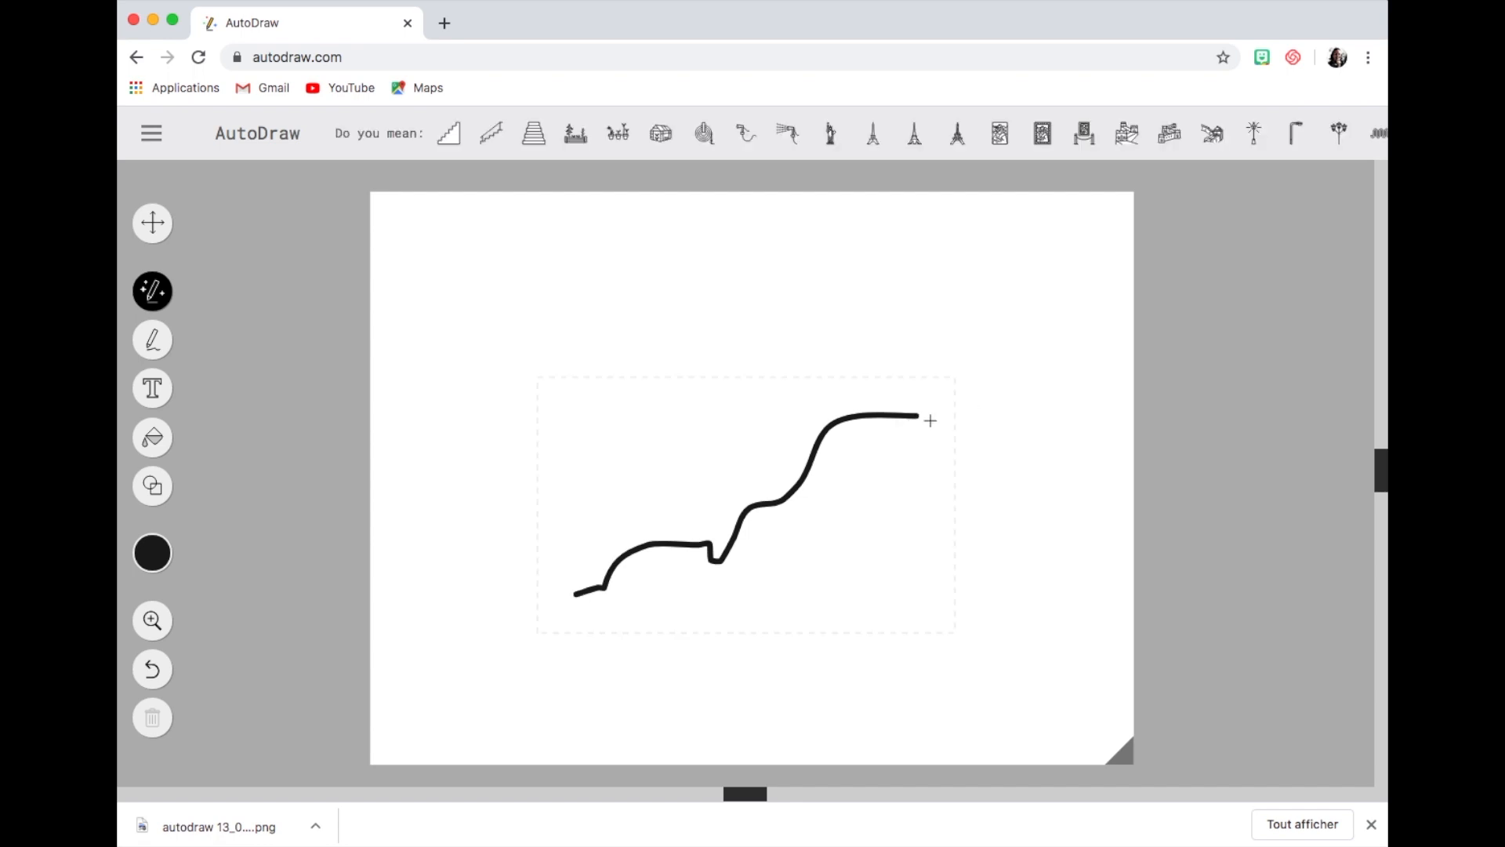
pyautogui.moveTo(920, 417)
pyautogui.mouseDown()
pyautogui.moveTo(940, 393)
pyautogui.moveTo(942, 424)
pyautogui.moveTo(915, 414)
pyautogui.mouseUp()
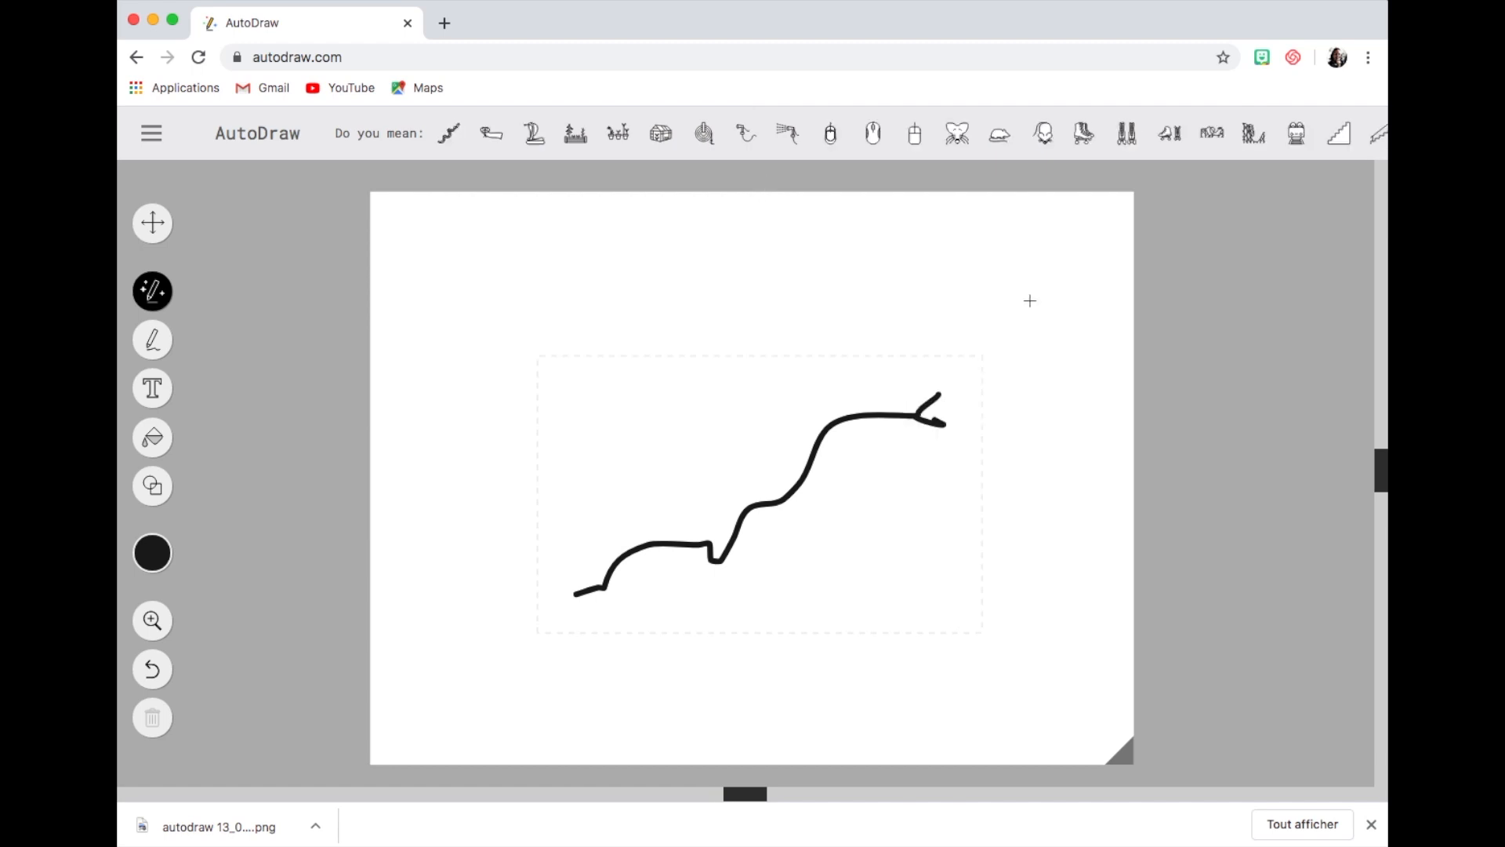
# - Replace the sketch with the suggested slithering snake, trying the coiled cobra and the front-facing snake first
pyautogui.click(535, 136)
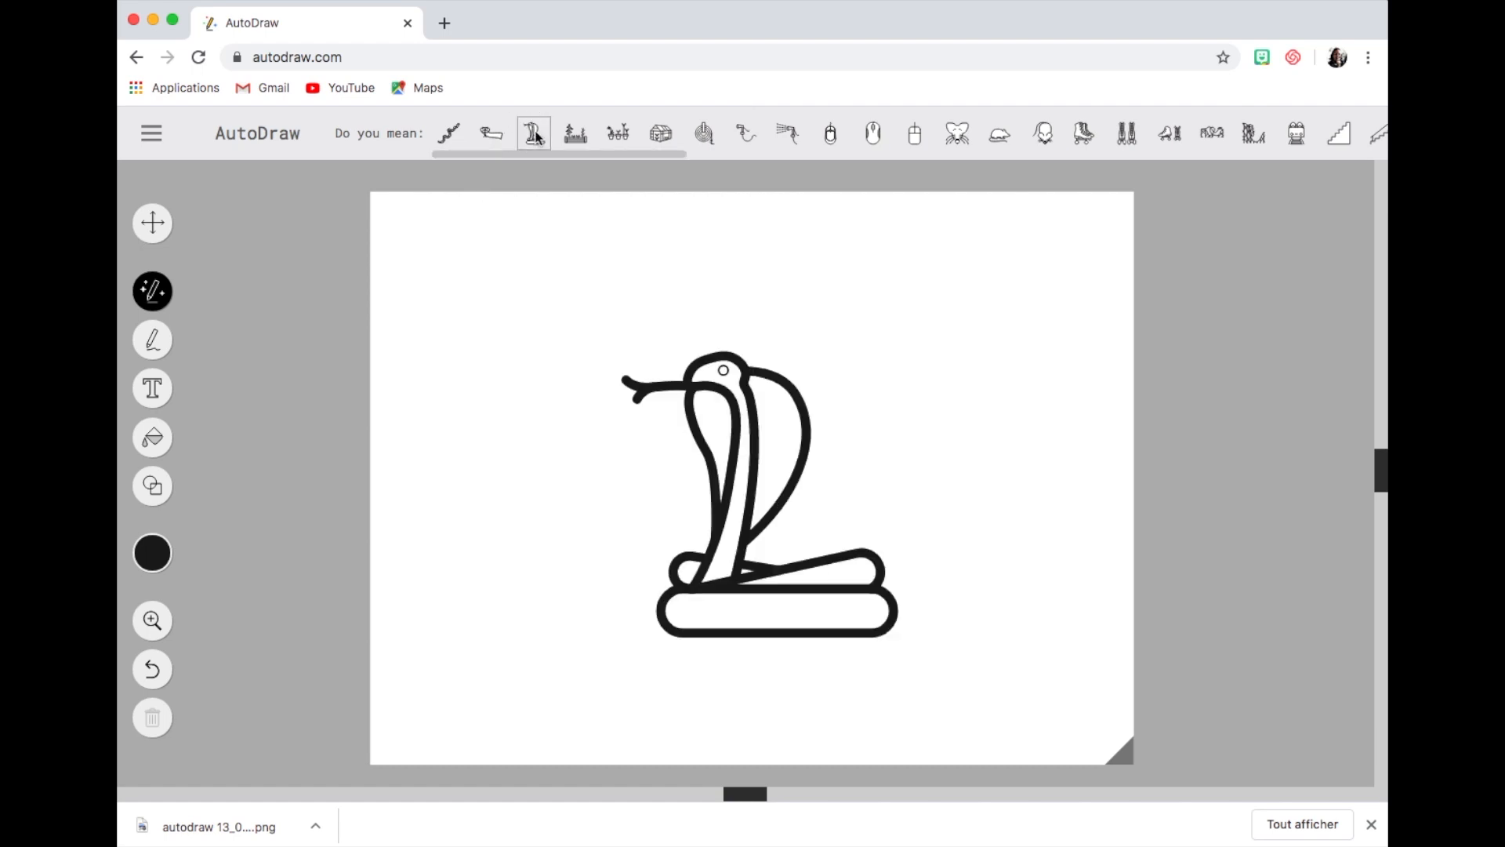
pyautogui.click(492, 135)
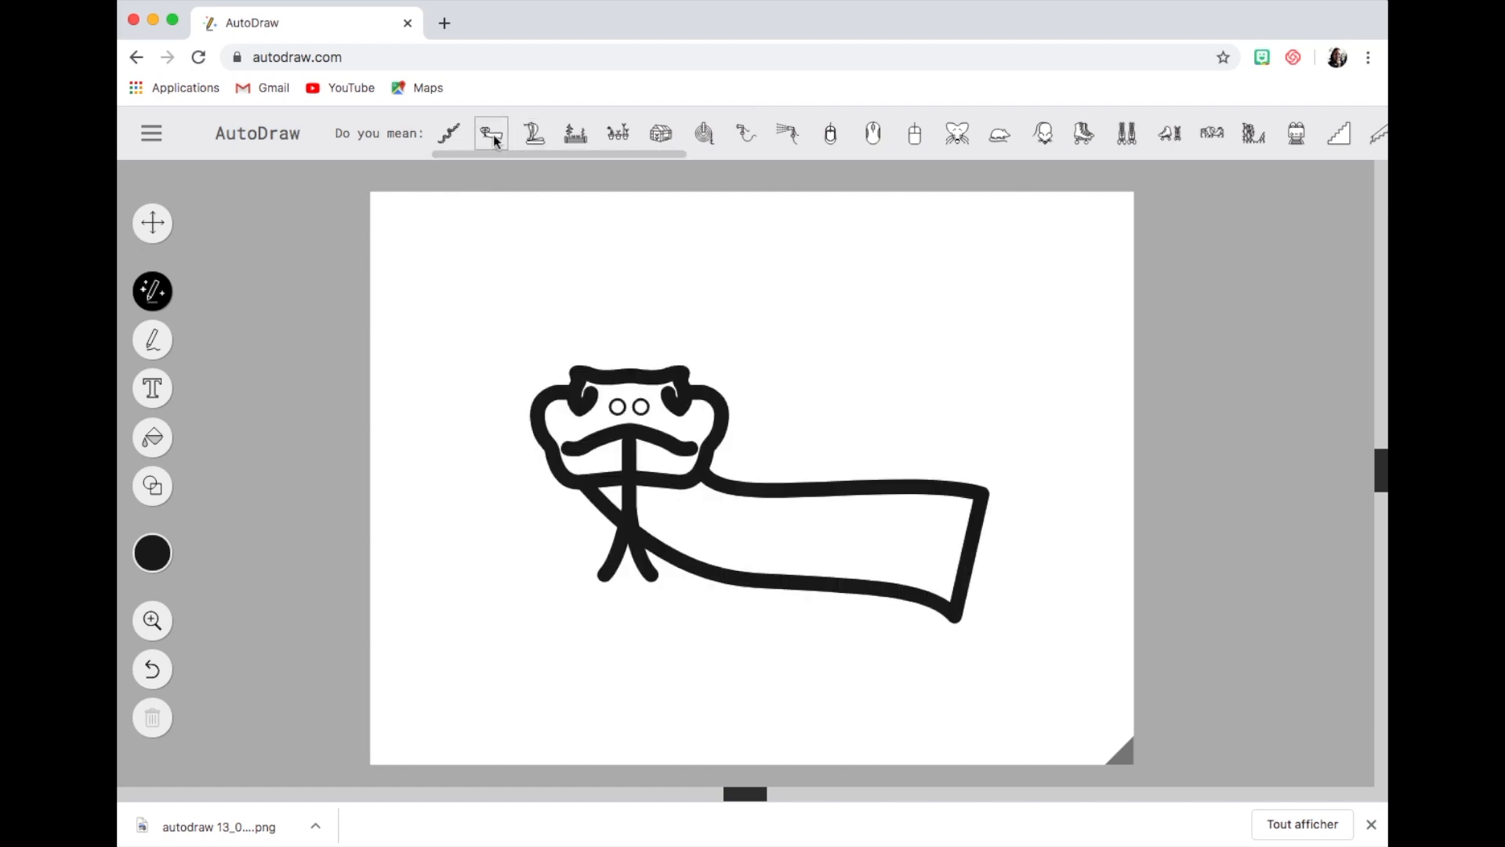
pyautogui.click(451, 140)
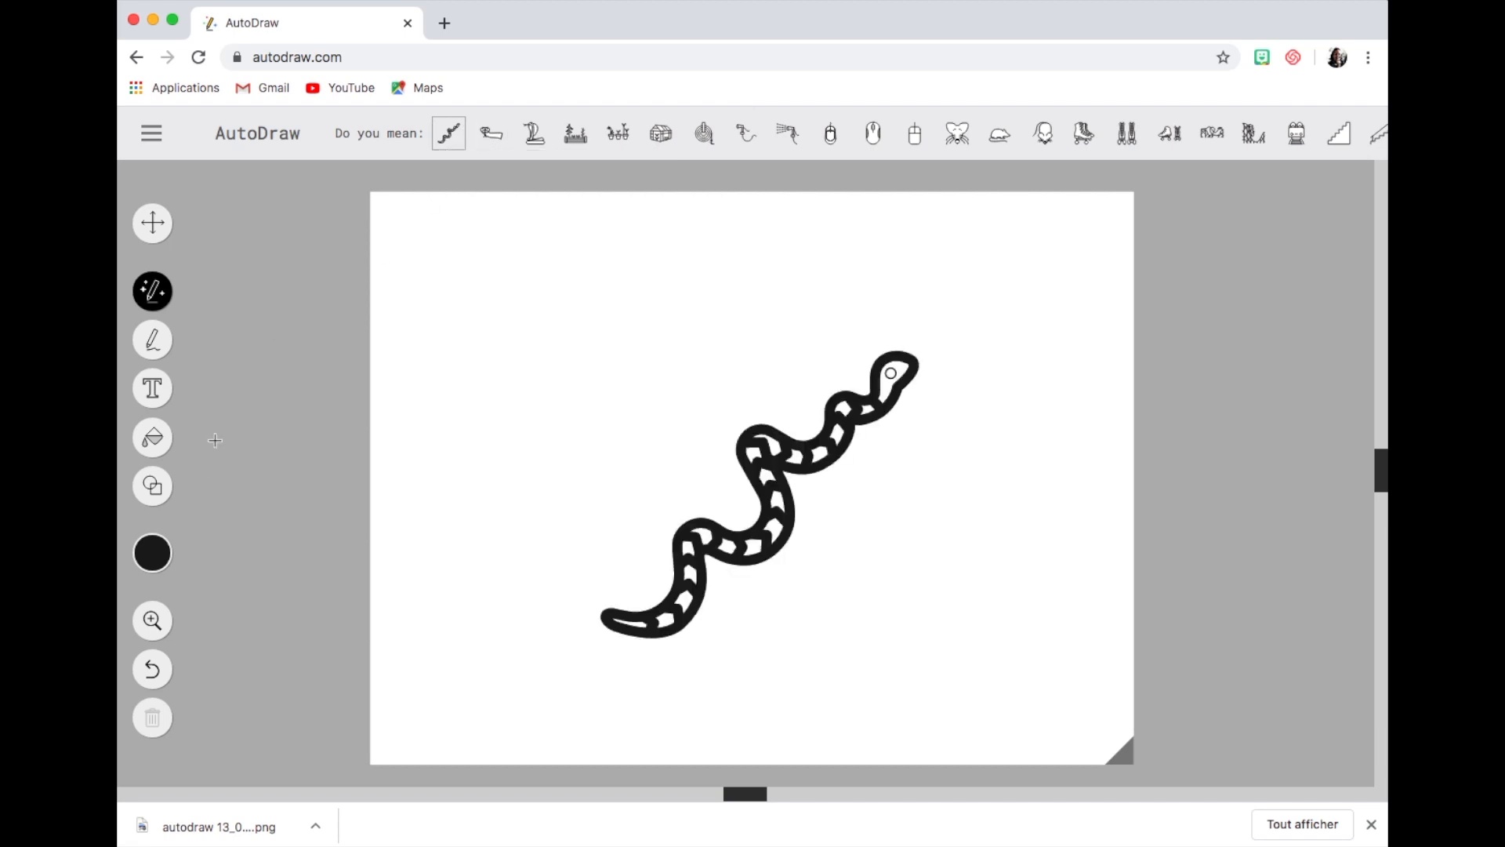
# - Fill the snake's head and body segments green with the Fill tool
pyautogui.click(150, 560)
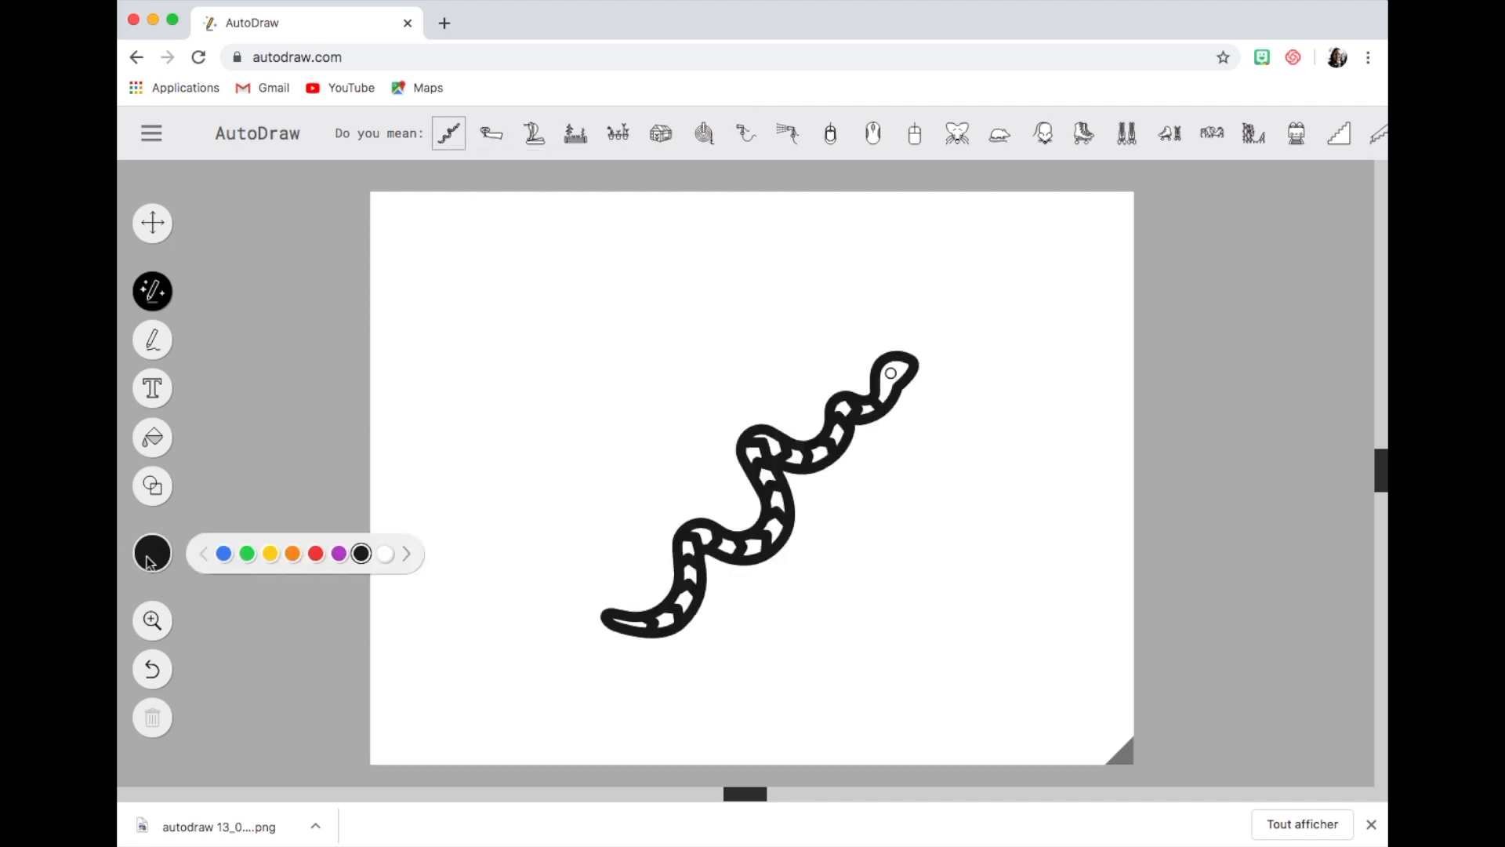
pyautogui.click(247, 554)
pyautogui.click(884, 378)
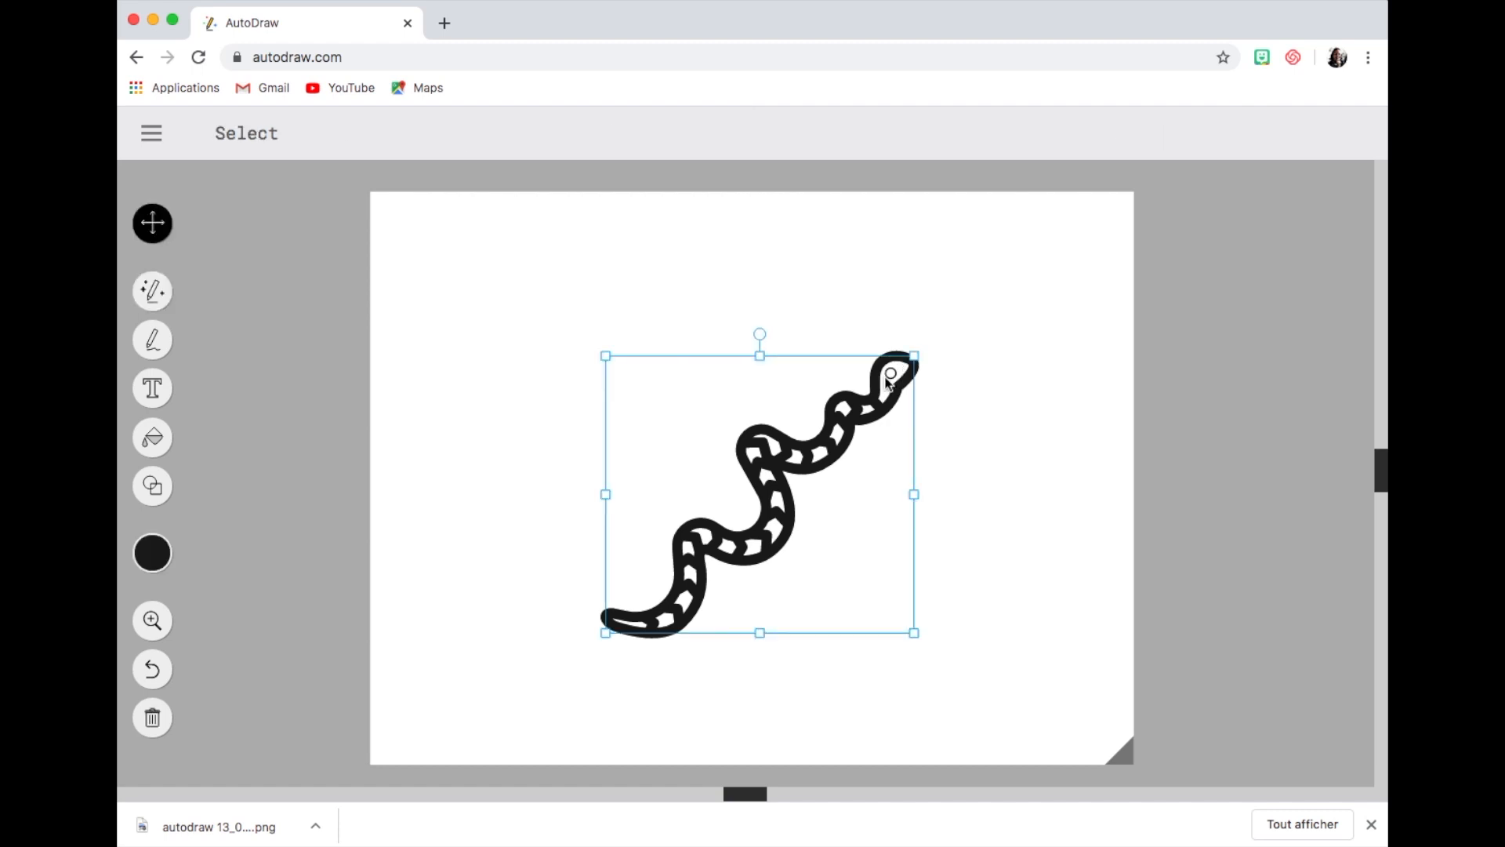
pyautogui.click(152, 437)
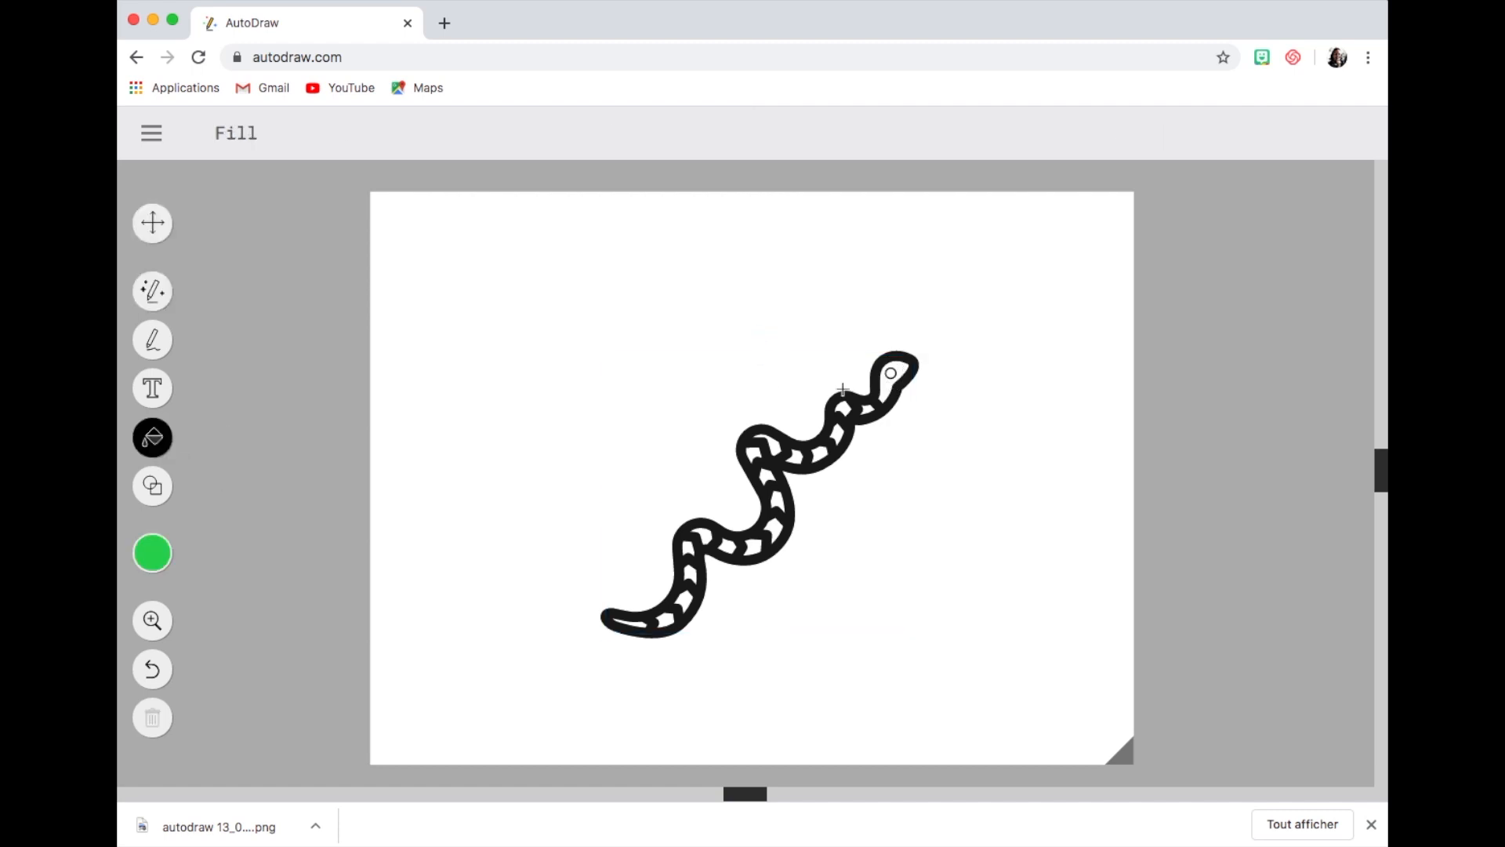
pyautogui.click(888, 386)
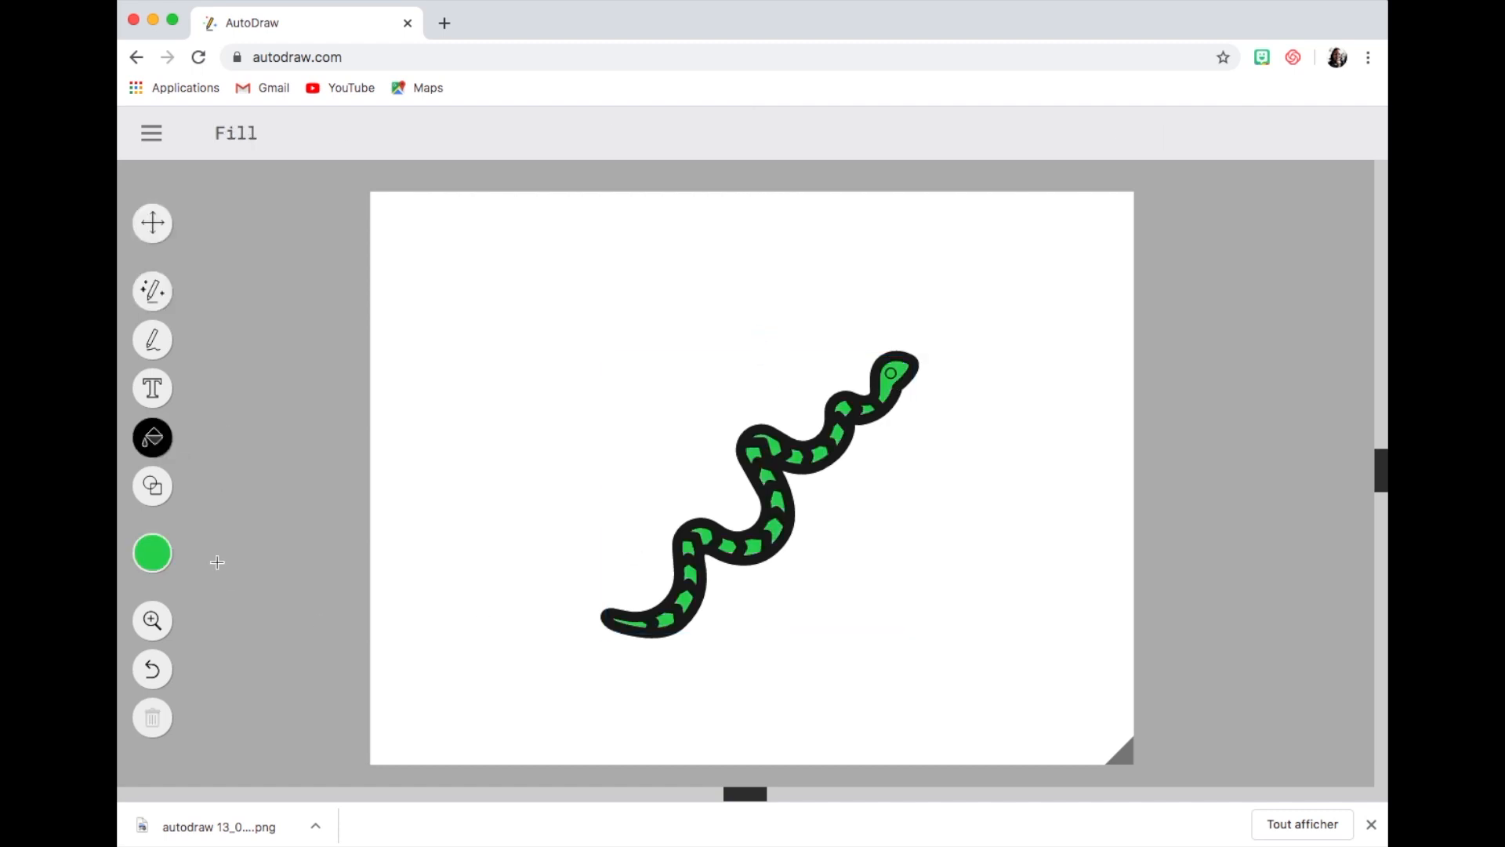